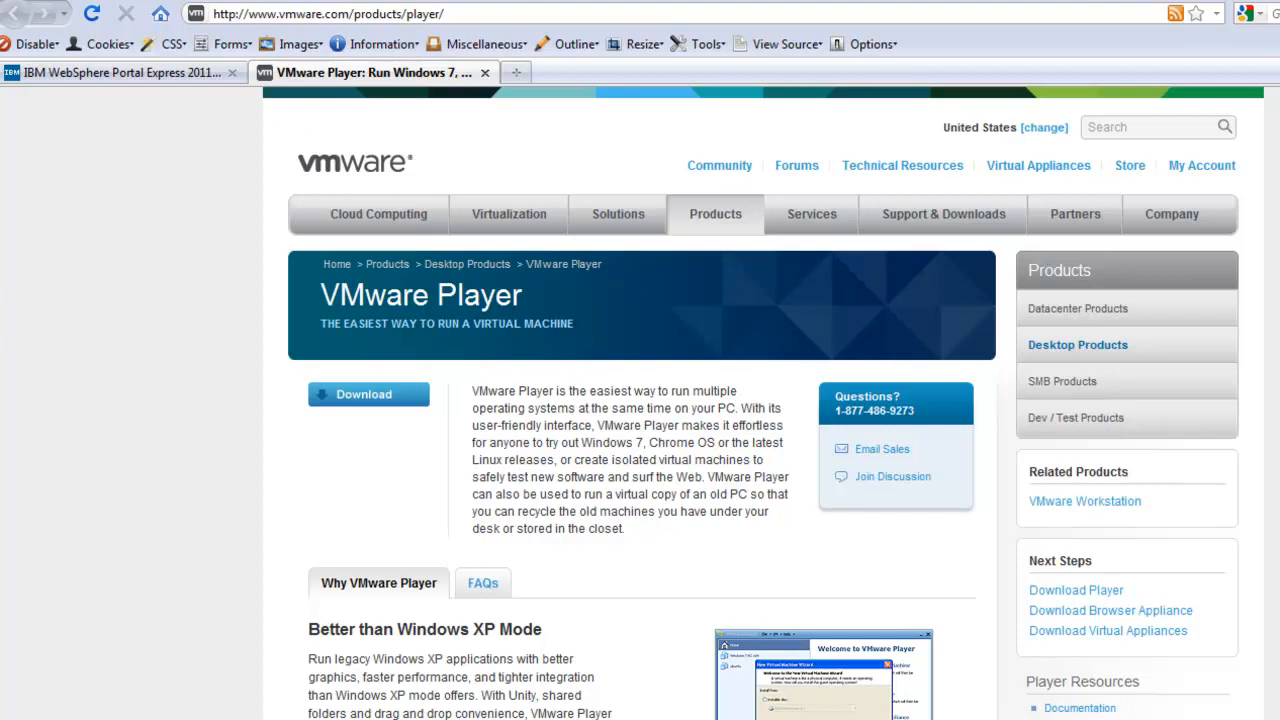
Close the IBM WebSphere Portal Express tab, then copy the CentOS 5.6 link from the Software Needed slide in PowerPoint.
left_click(231, 73)
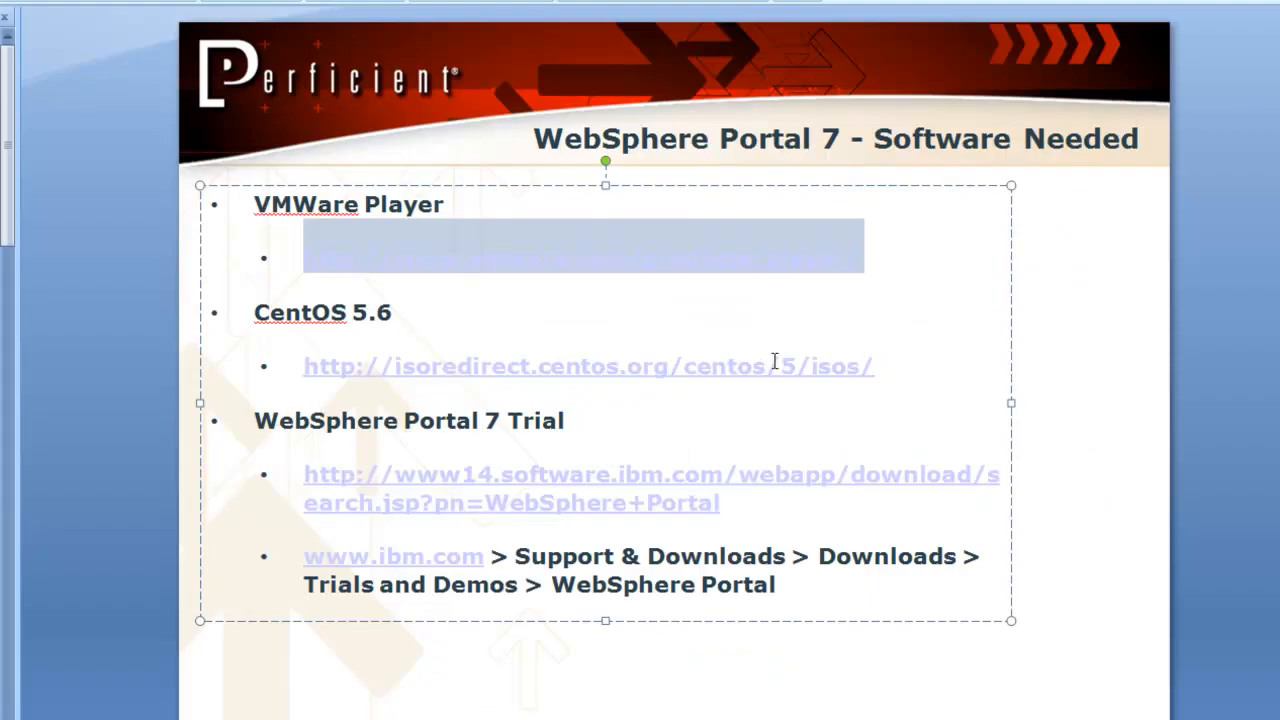
left_click(880, 355)
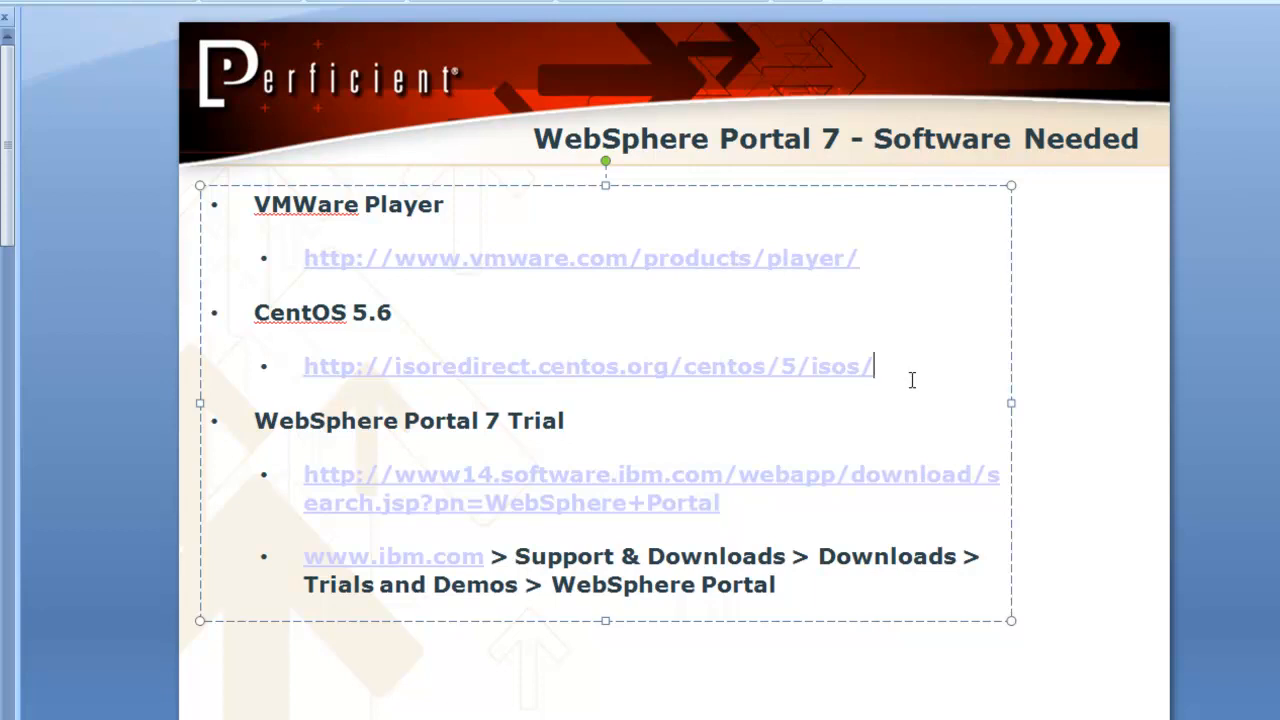
left_click_drag(876, 366, 323, 374)
key("ctrl+c")
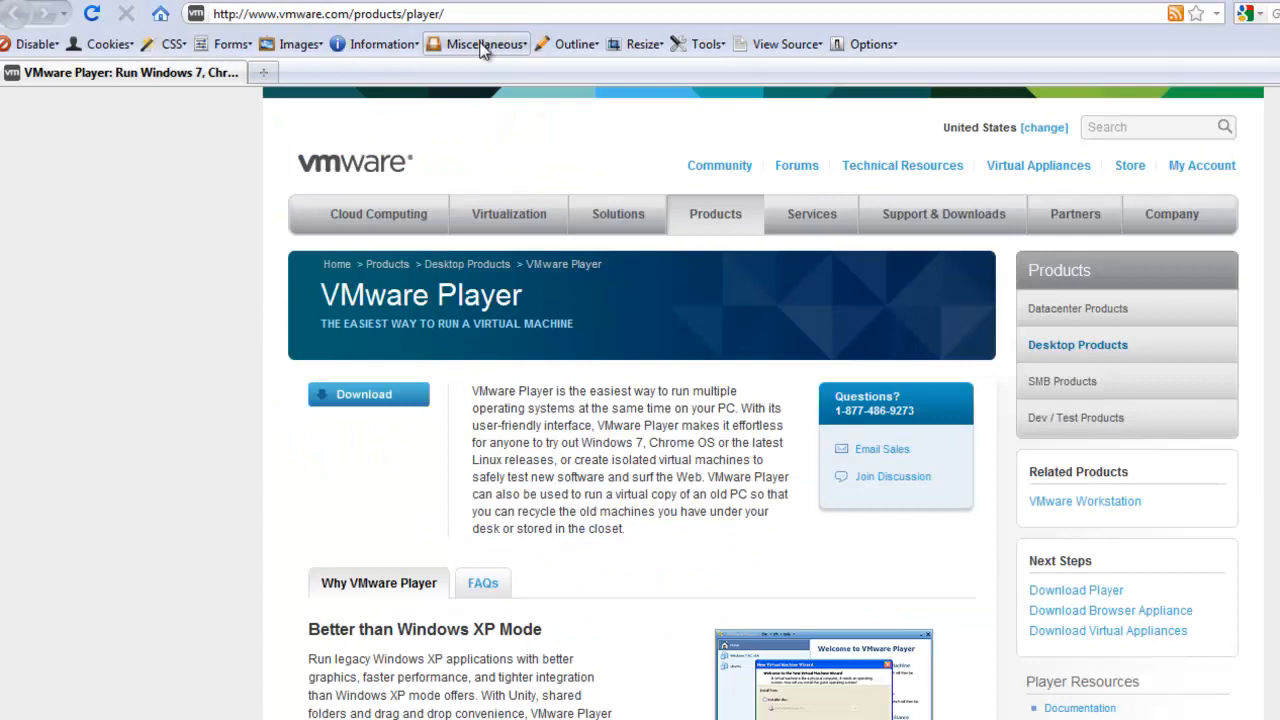
left_click(496, 6)
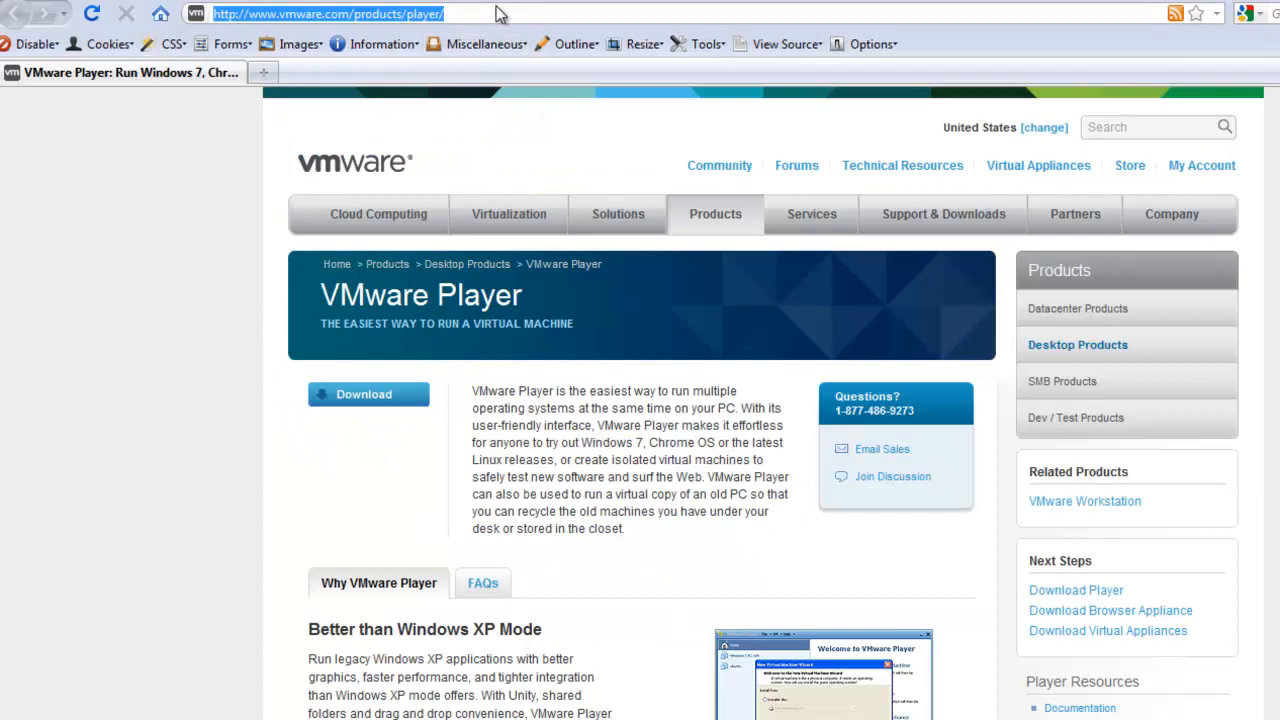
key("ctrl+v")
key("Return")
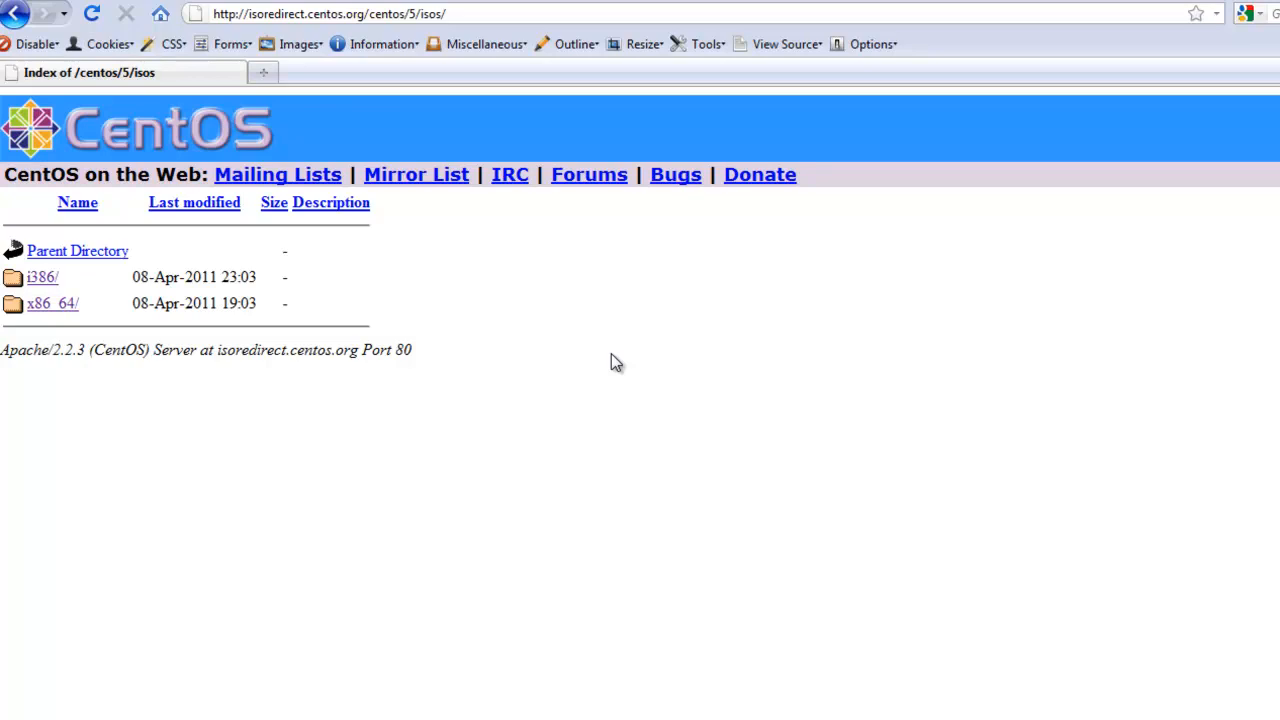
left_click(40, 282)
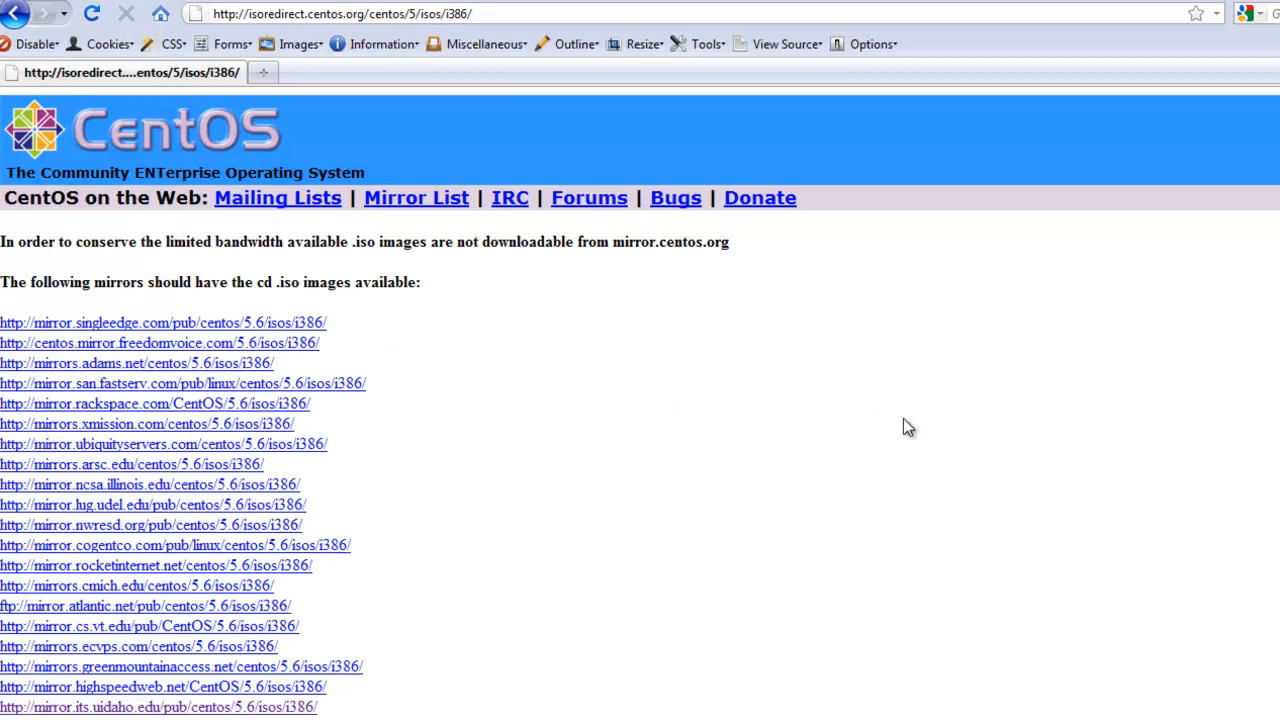
scroll(601, 556, "down", 2)
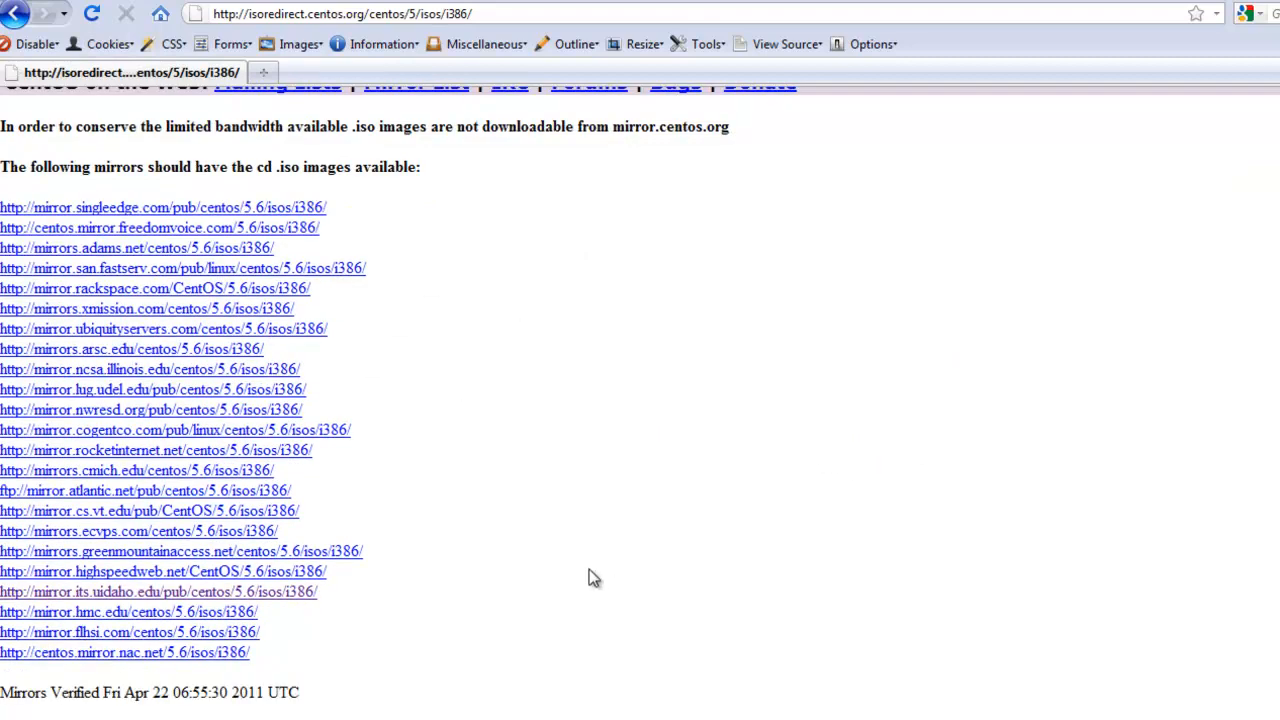
left_click(289, 596)
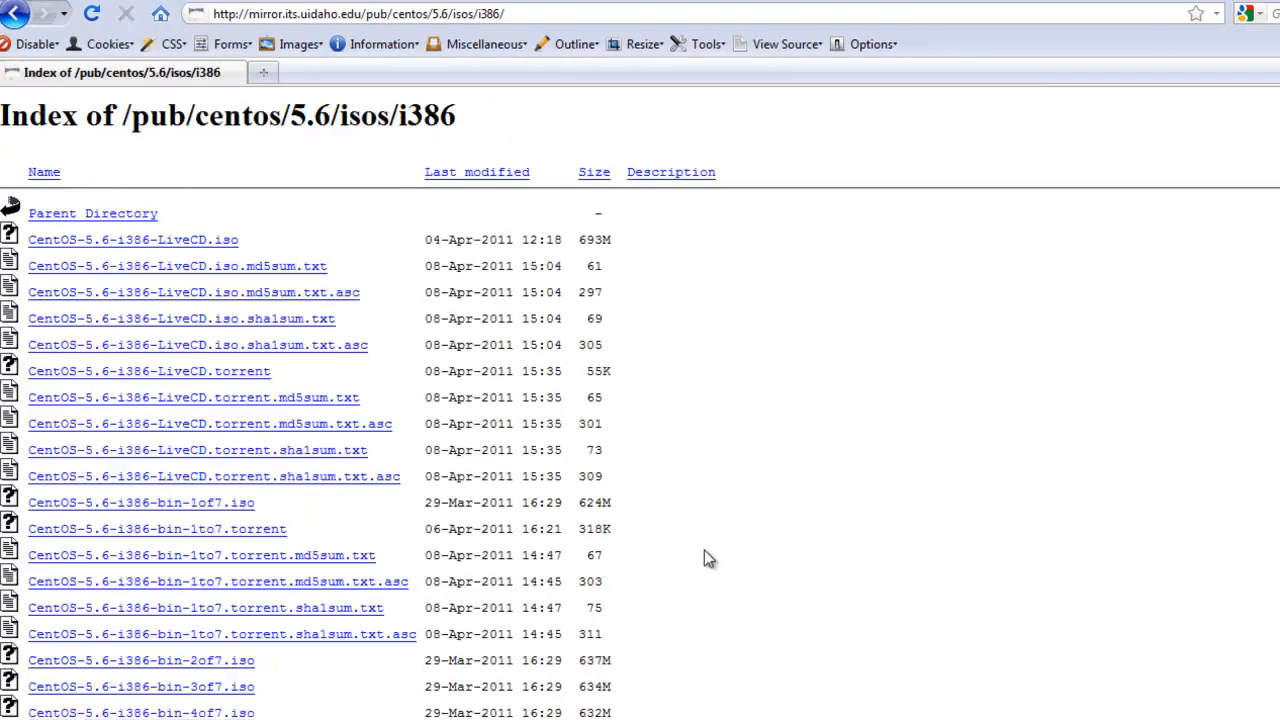
Examine the CentOS-5.6-i386-bin-DVD ISO and torrent entries in the listing and return to the mirror list.
scroll(826, 543, "down", 3)
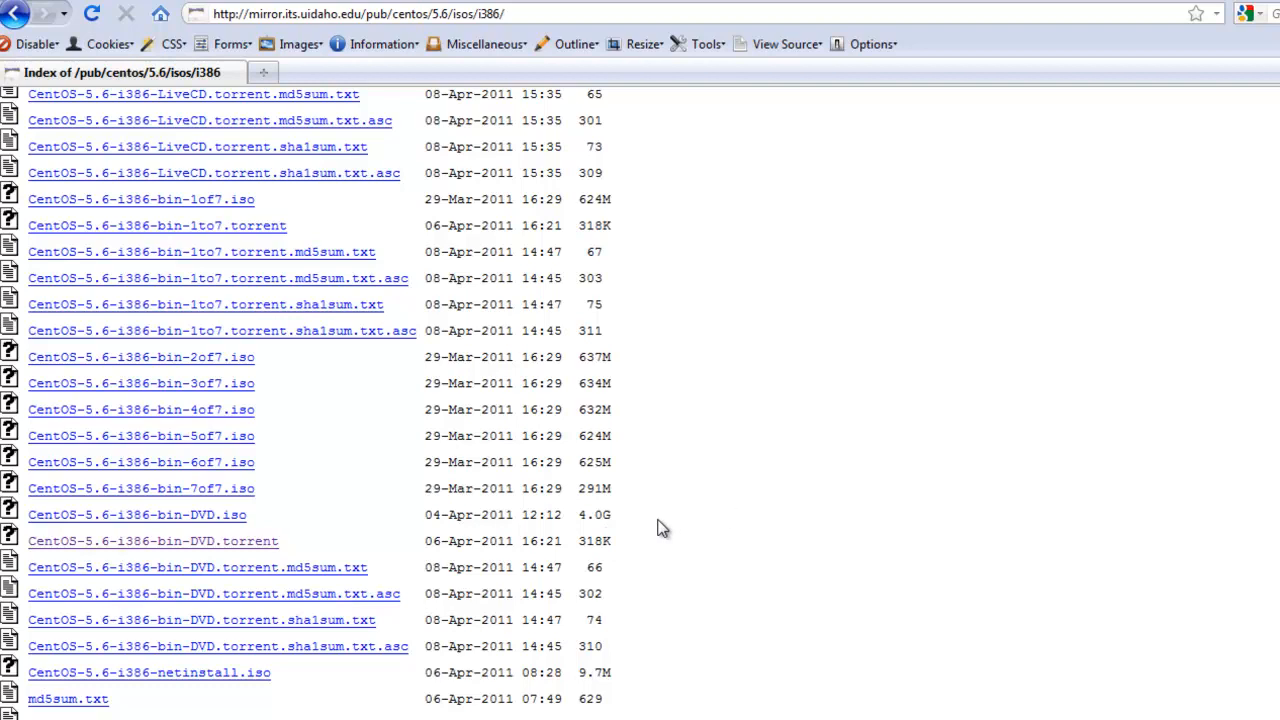
scroll(658, 528, "up", 2)
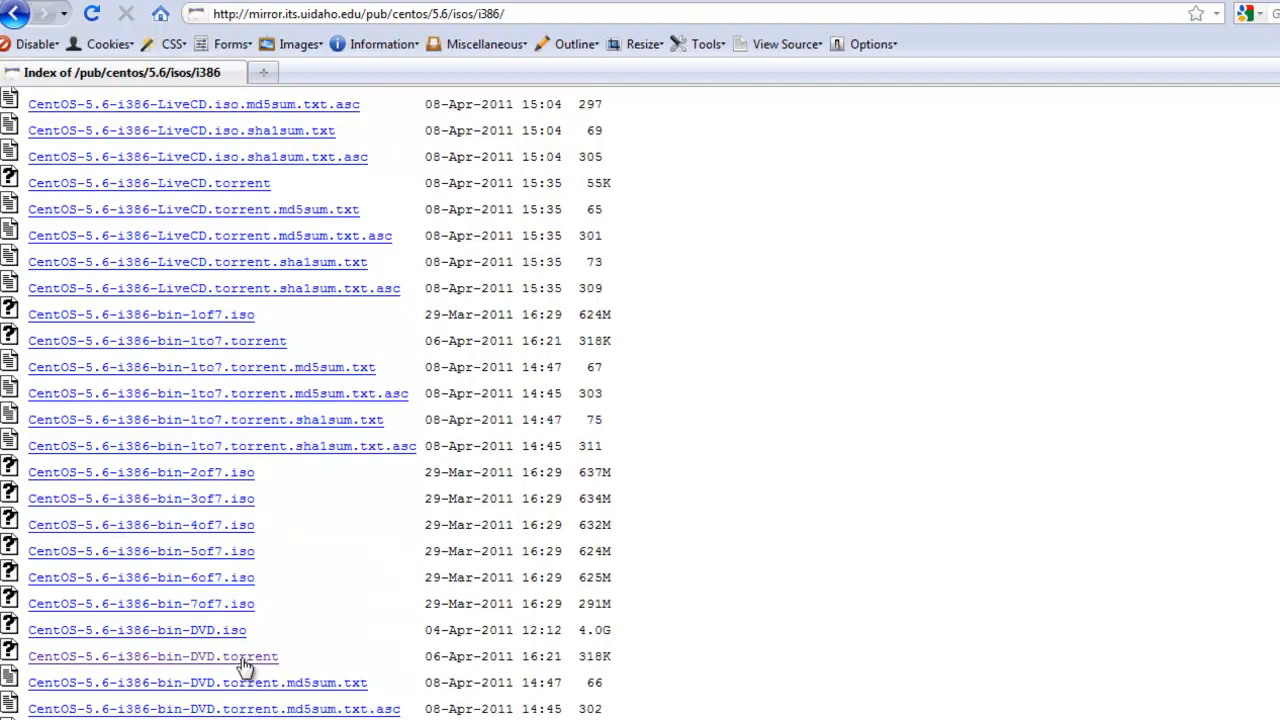
left_click_drag(272, 632, 198, 634)
left_click(772, 570)
left_click(15, 20)
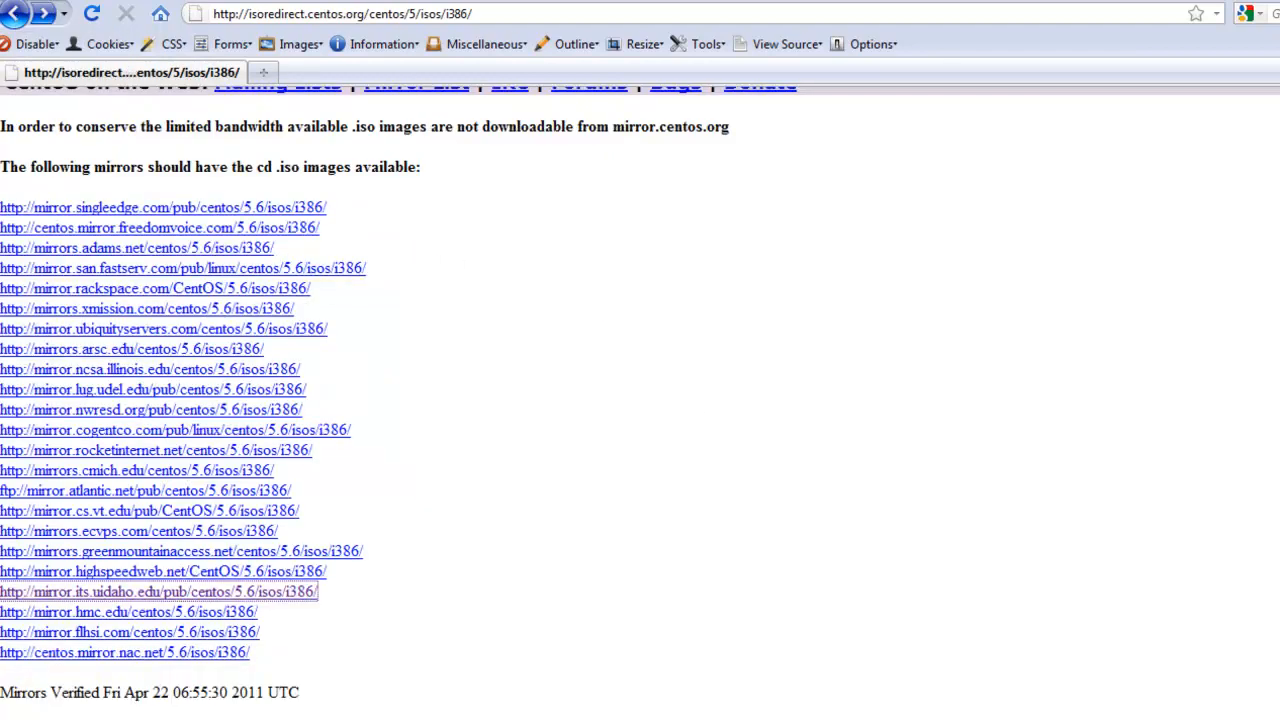
Copy the WebSphere Portal 7 Trial download link from the PowerPoint slide and load it in Firefox.
key("alt+Tab")
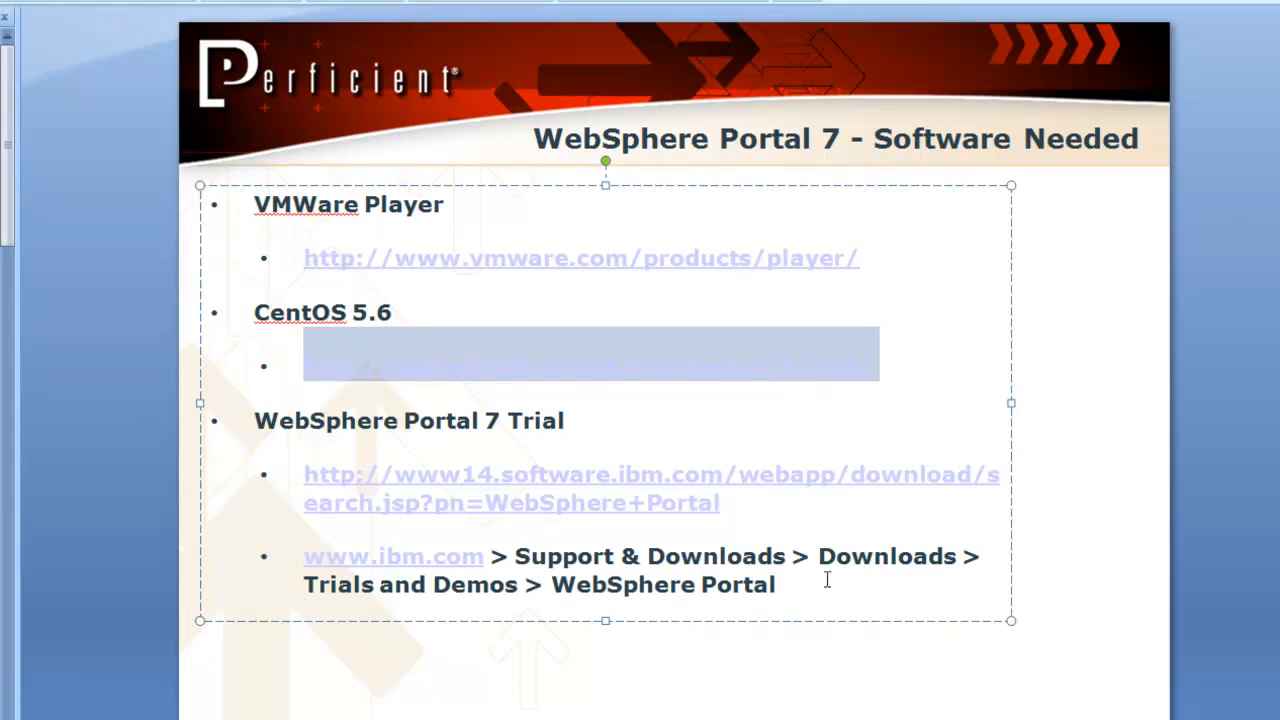
key("ctrl+v")
left_click_drag(749, 508, 327, 485)
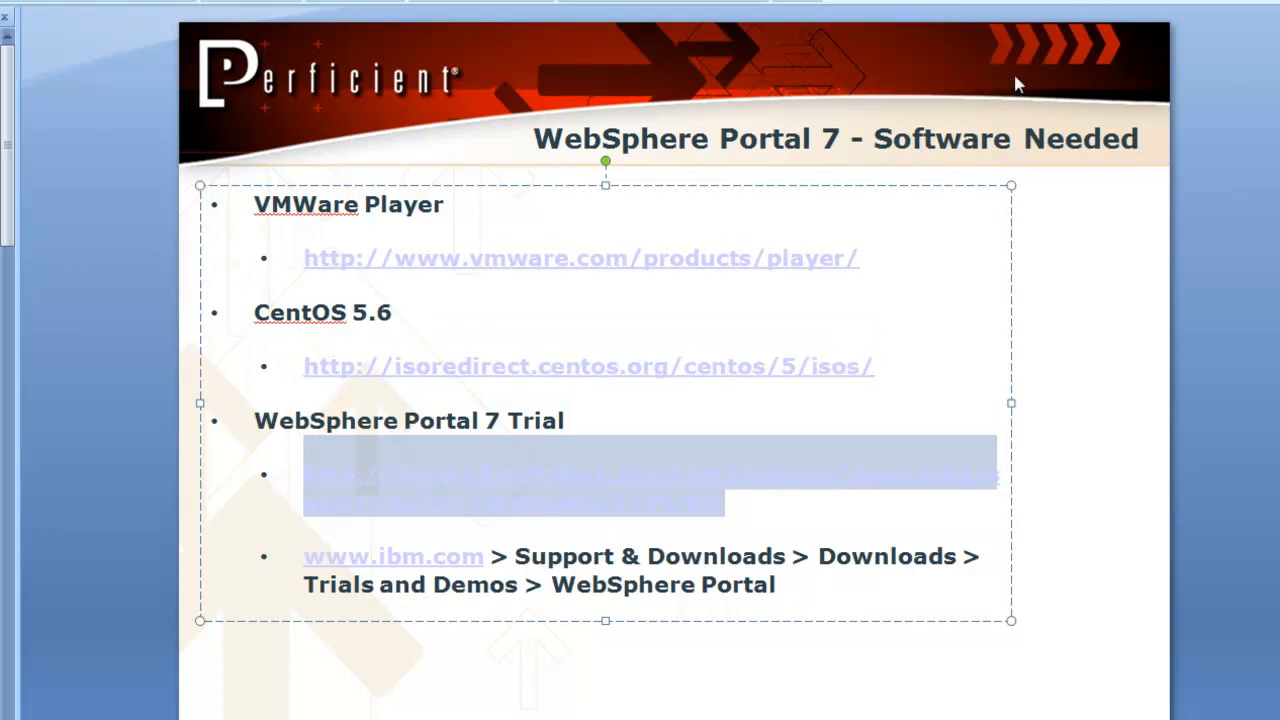
key("alt+Tab")
left_click(729, 14)
type("http://www14.software.ibm.com/webapp/download/search.jsp?pn=WebSphere+Portal")
key("Return")
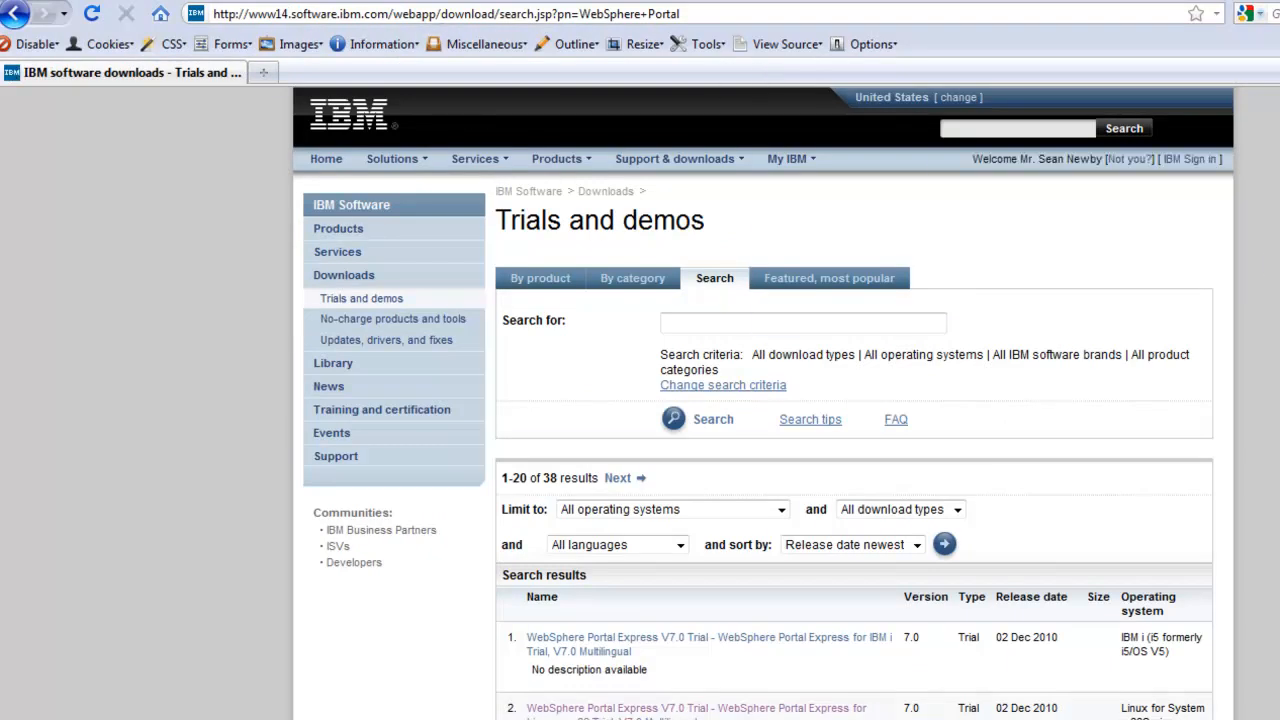
left_click(680, 14)
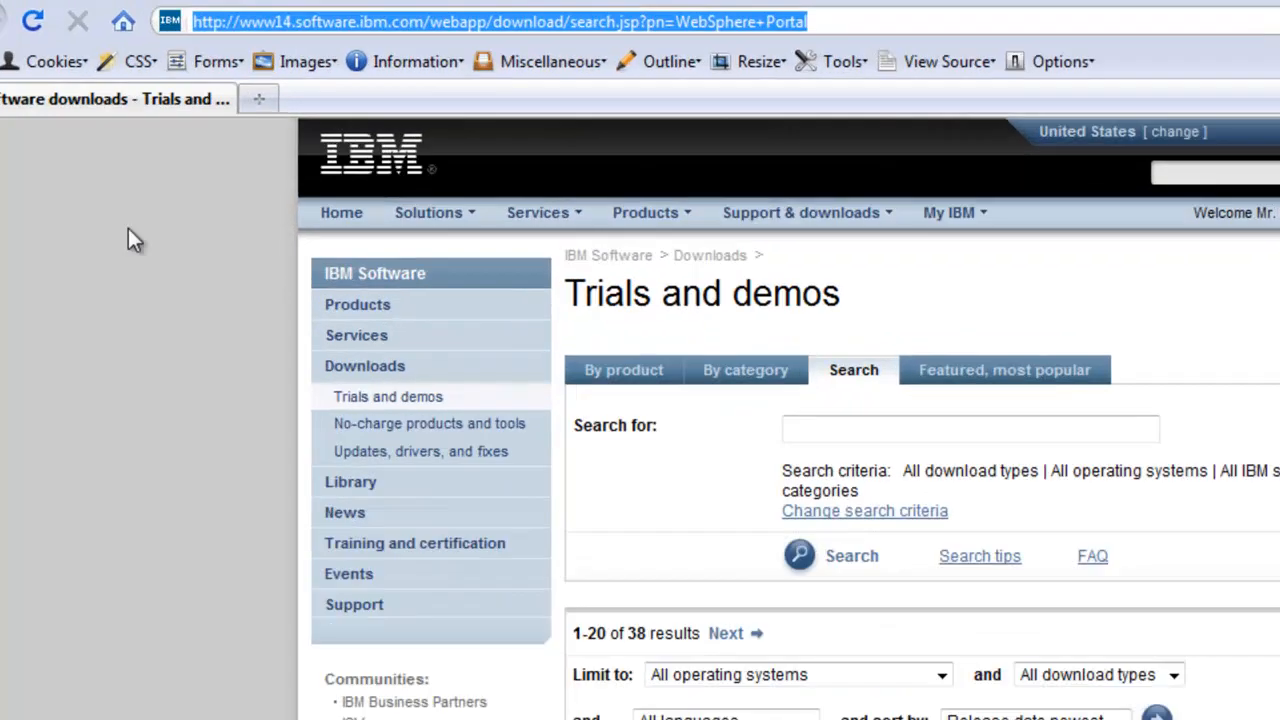
type("www.ib")
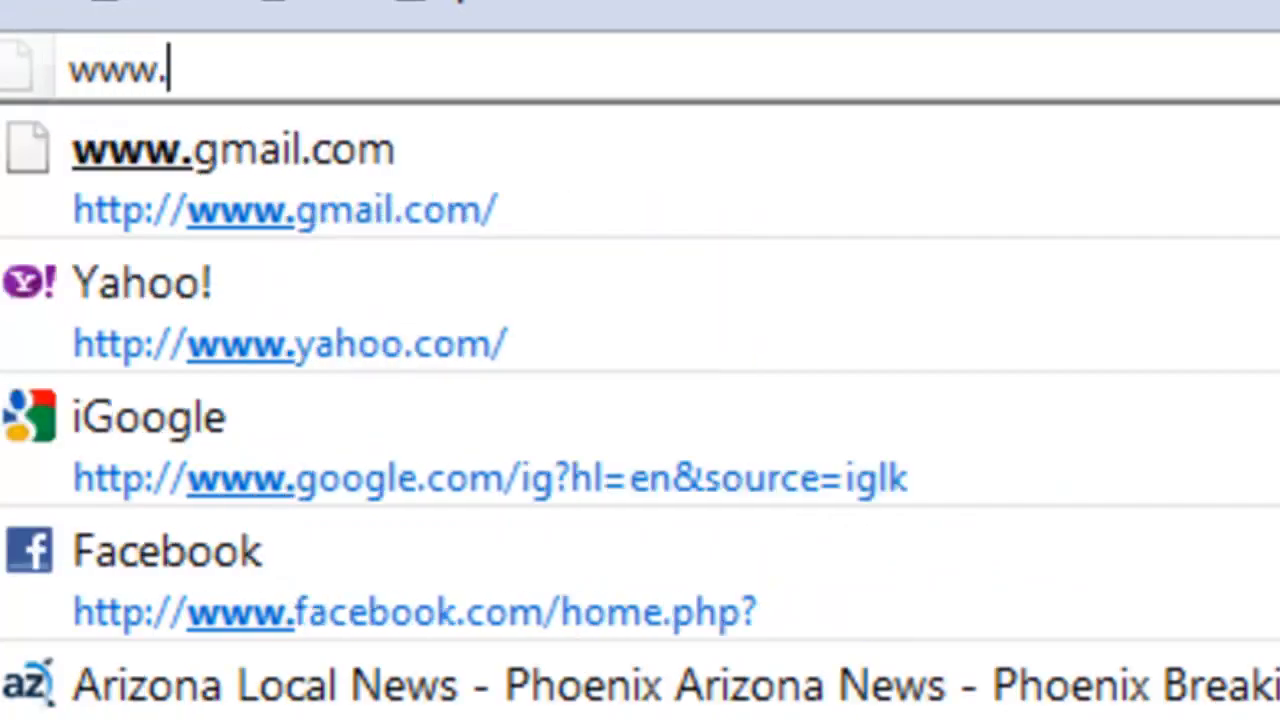
type("m.com")
key("Return")
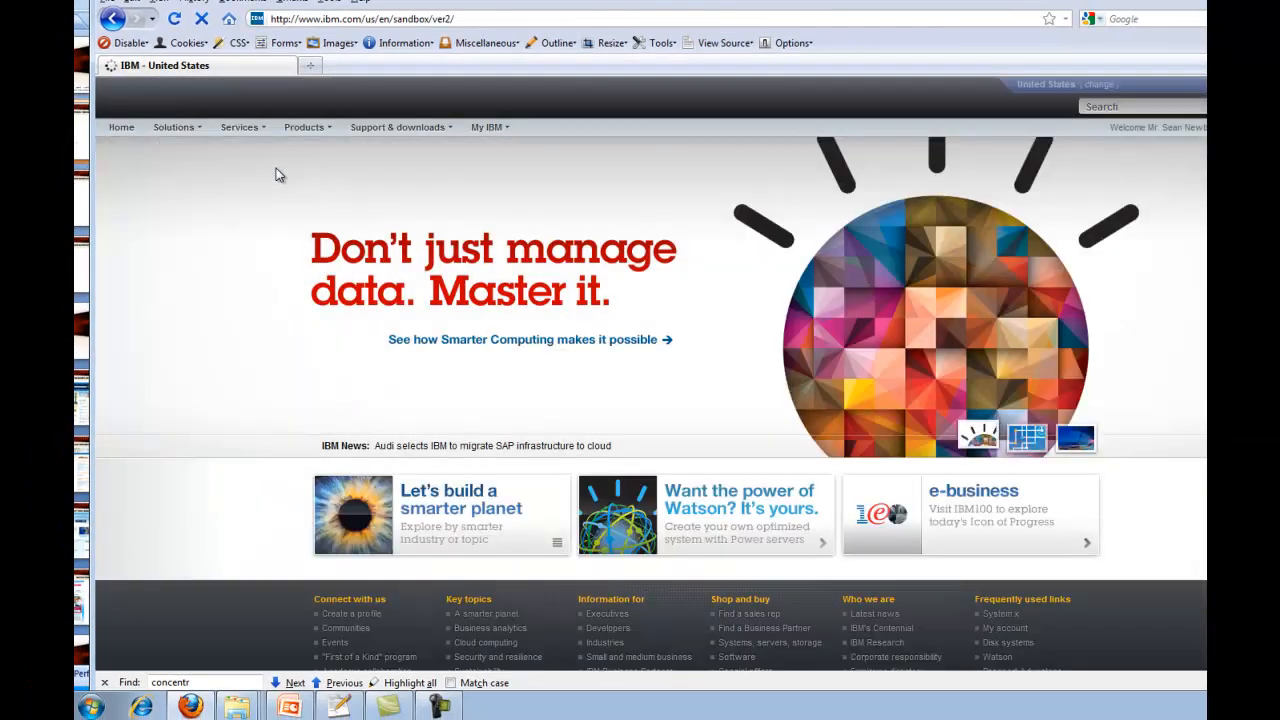
mouse_move(397, 135)
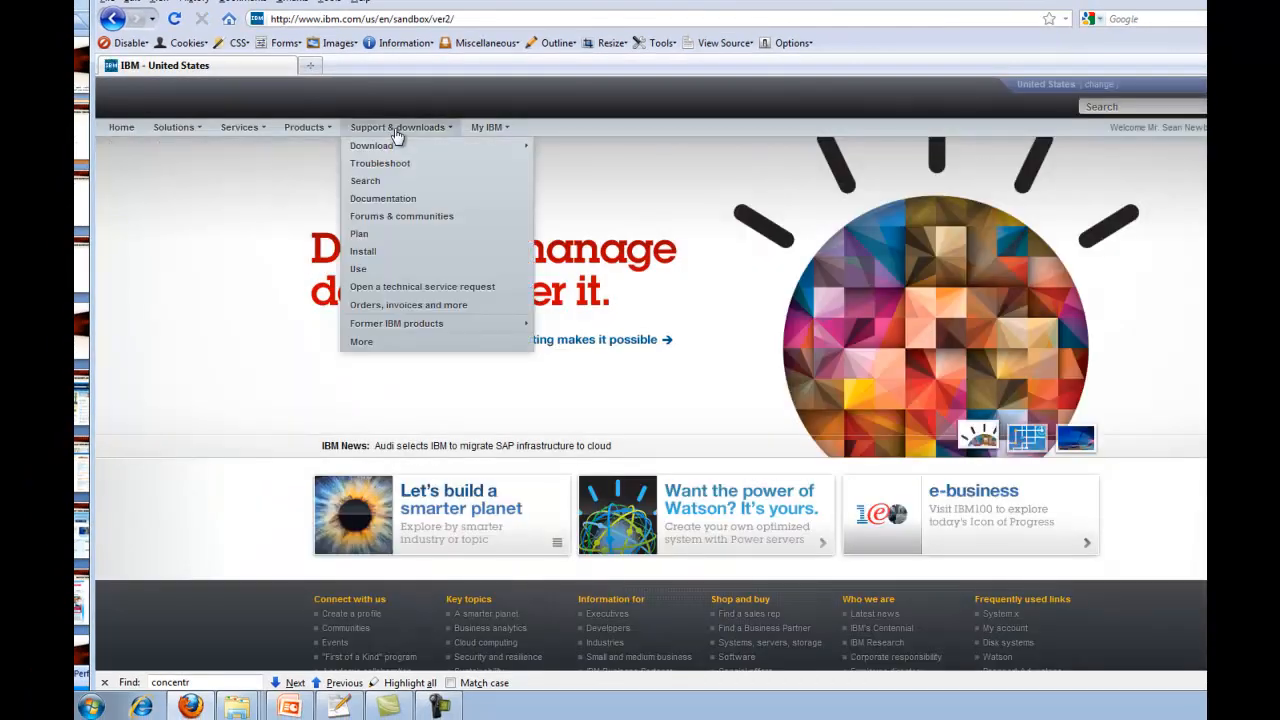
left_click(590, 165)
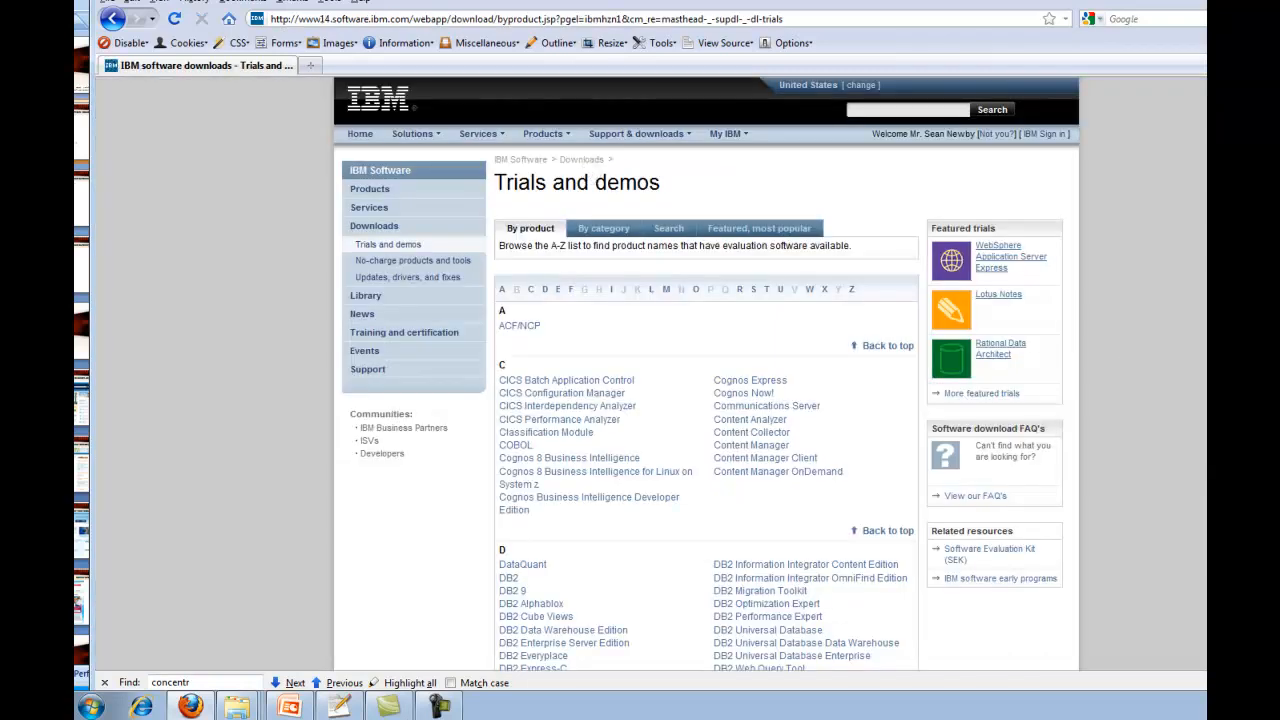
Open the WebSphere Portal trials and select WebSphere Portal Express for Linux on x86 Trial, V7.0 Multilingual.
scroll(707, 374, "down", 20)
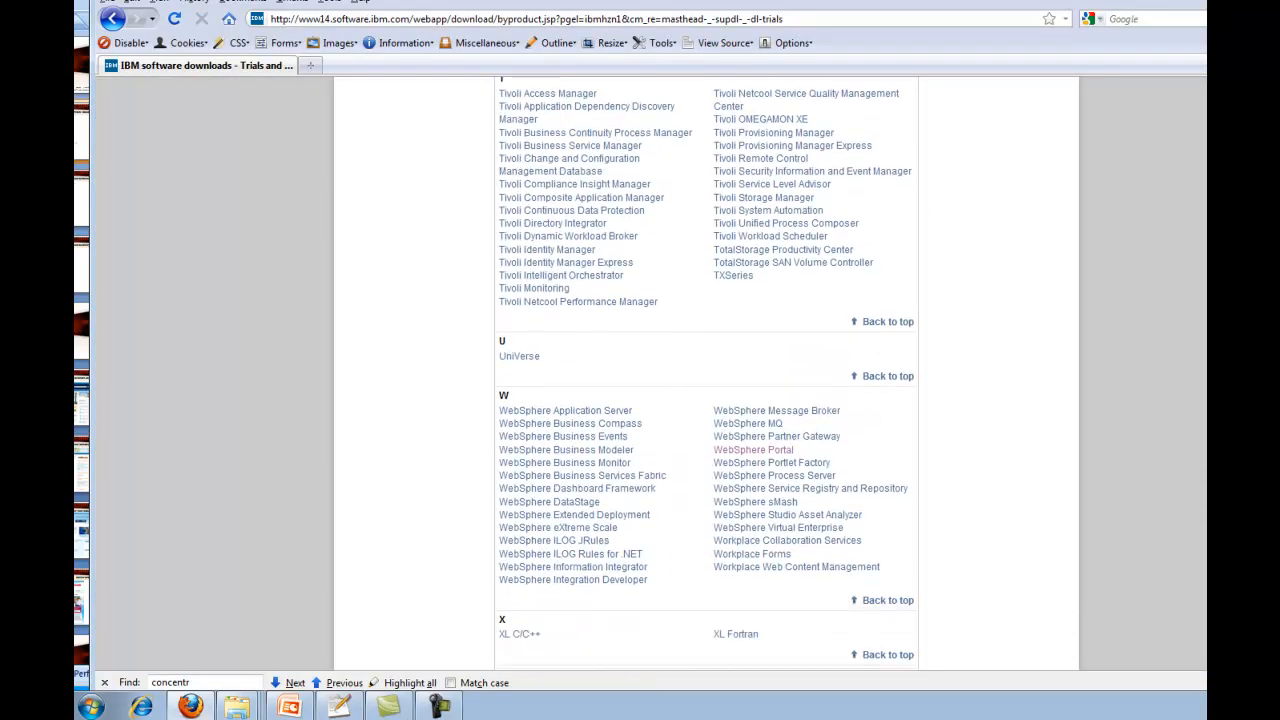
scroll(705, 373, "down", 1)
left_click(762, 422)
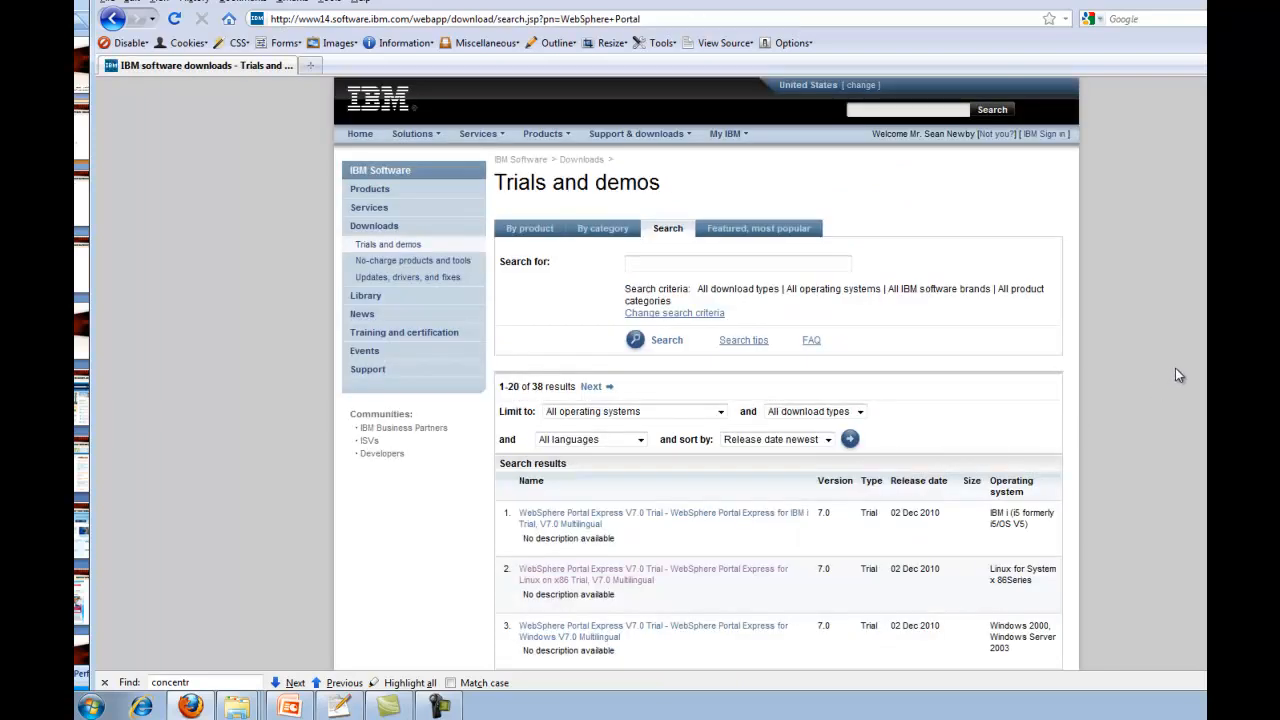
scroll(1175, 370, "down", 3)
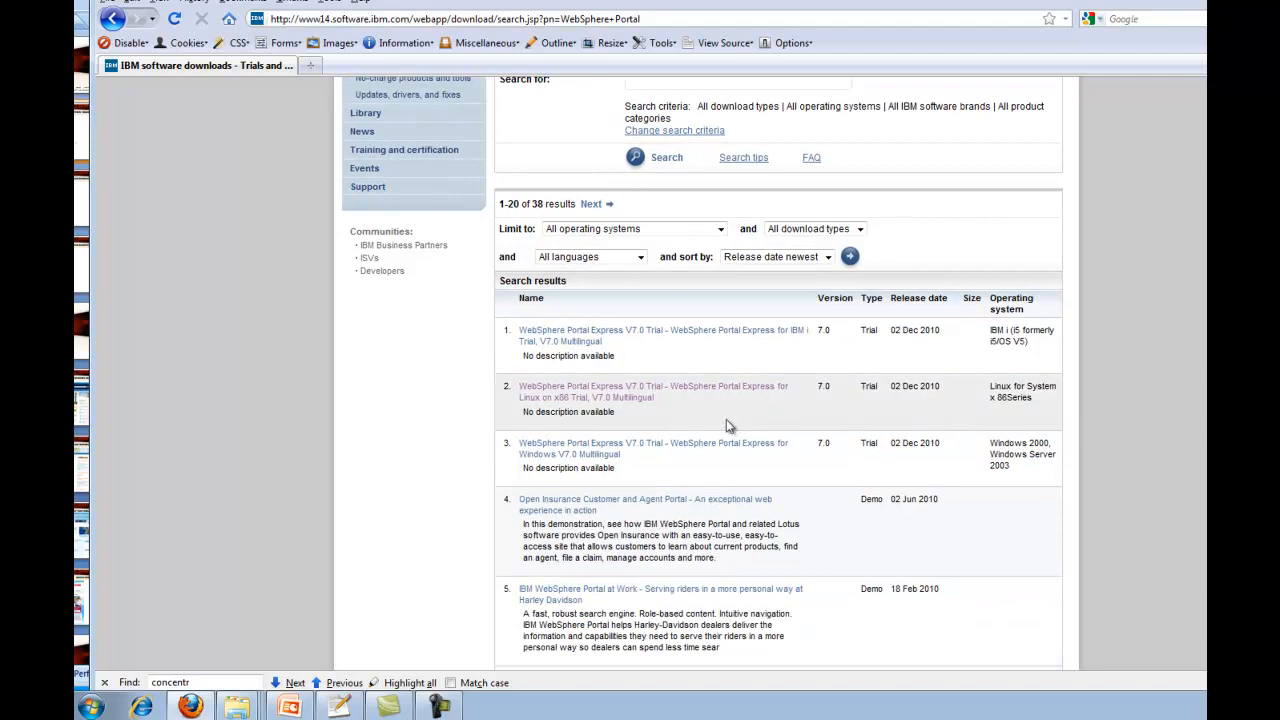
left_click(633, 398)
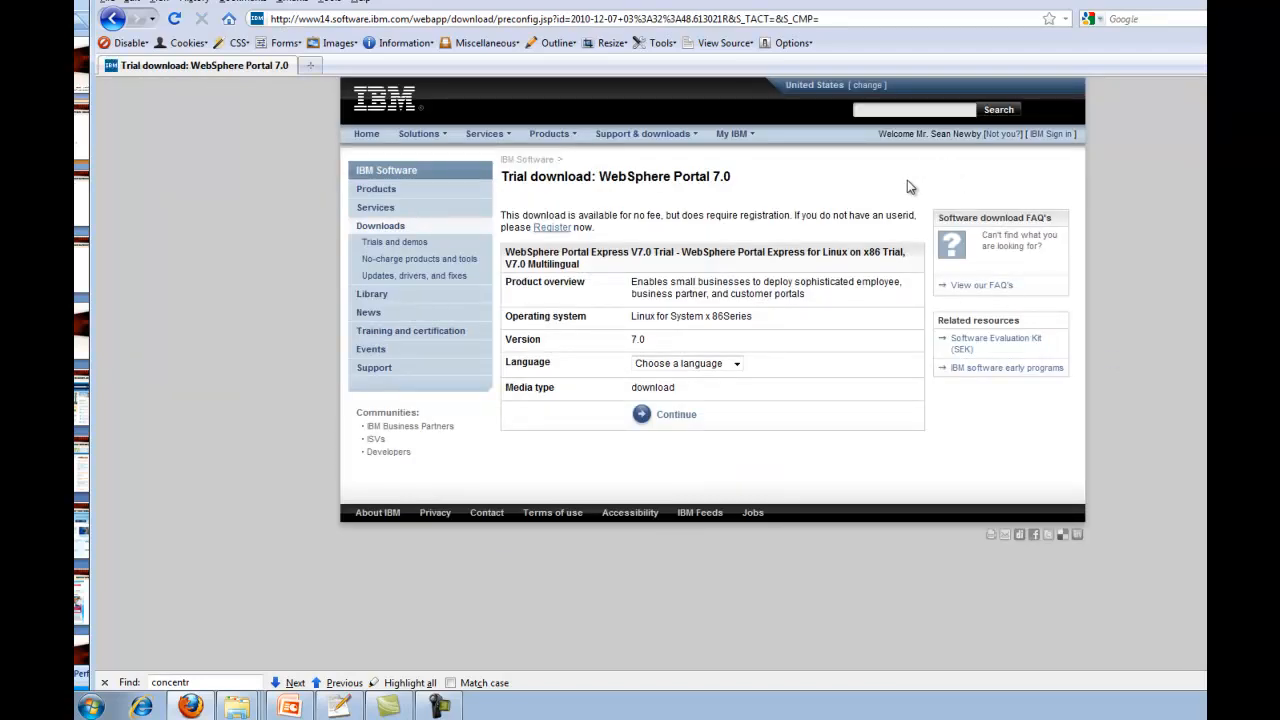
Set the trial download language to English International and continue to the registration form.
left_click(736, 366)
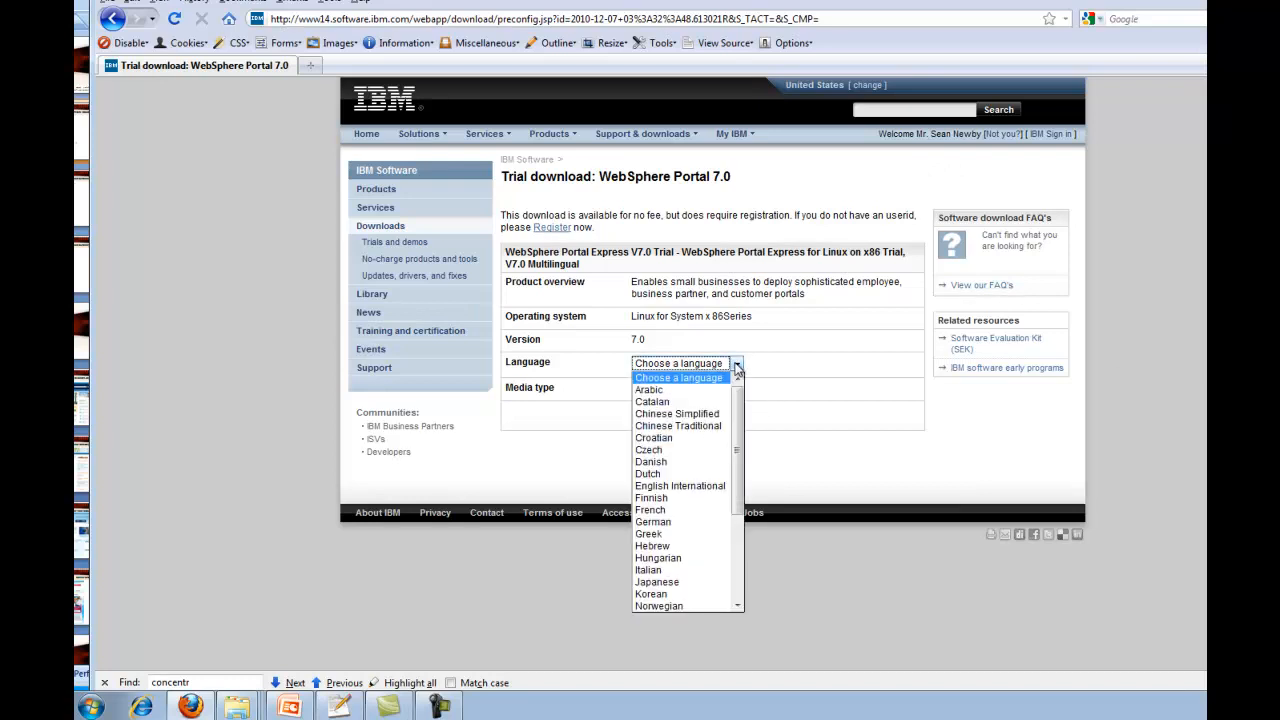
scroll(697, 470, "down", 2)
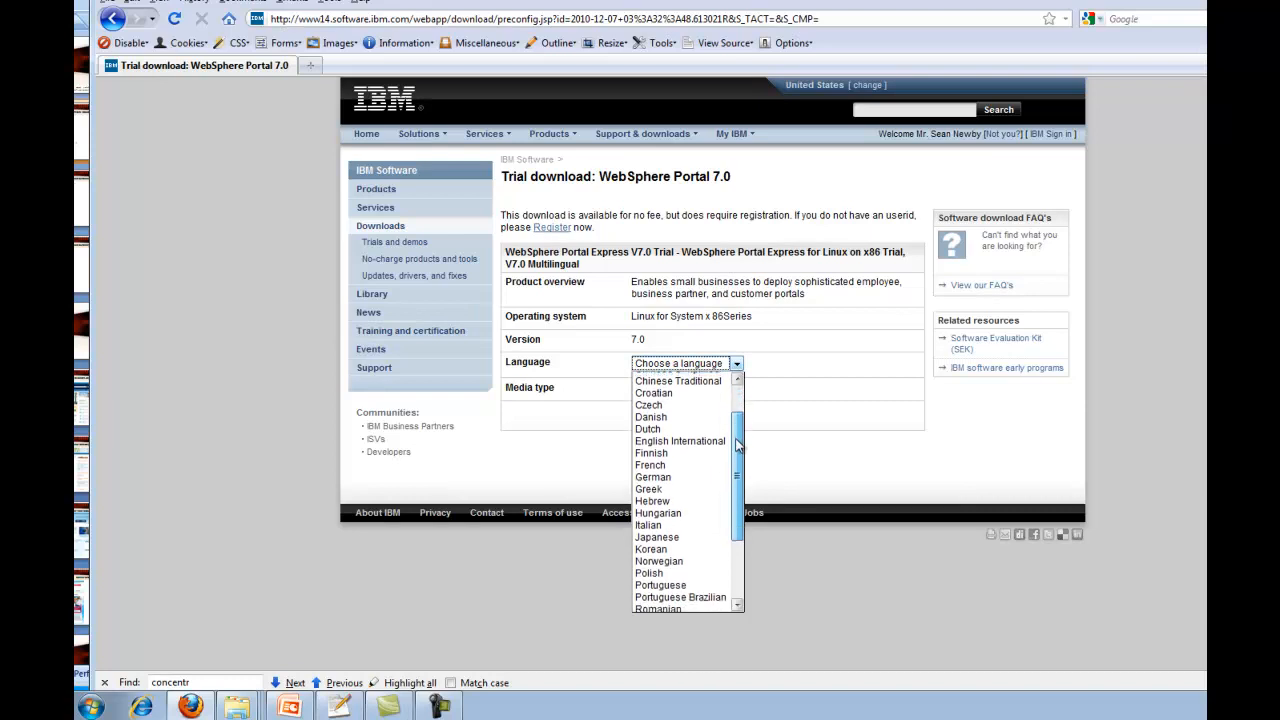
mouse_move(739, 430)
left_mouse_down()
mouse_move(752, 388)
mouse_move(740, 433)
left_mouse_up()
left_click(708, 436)
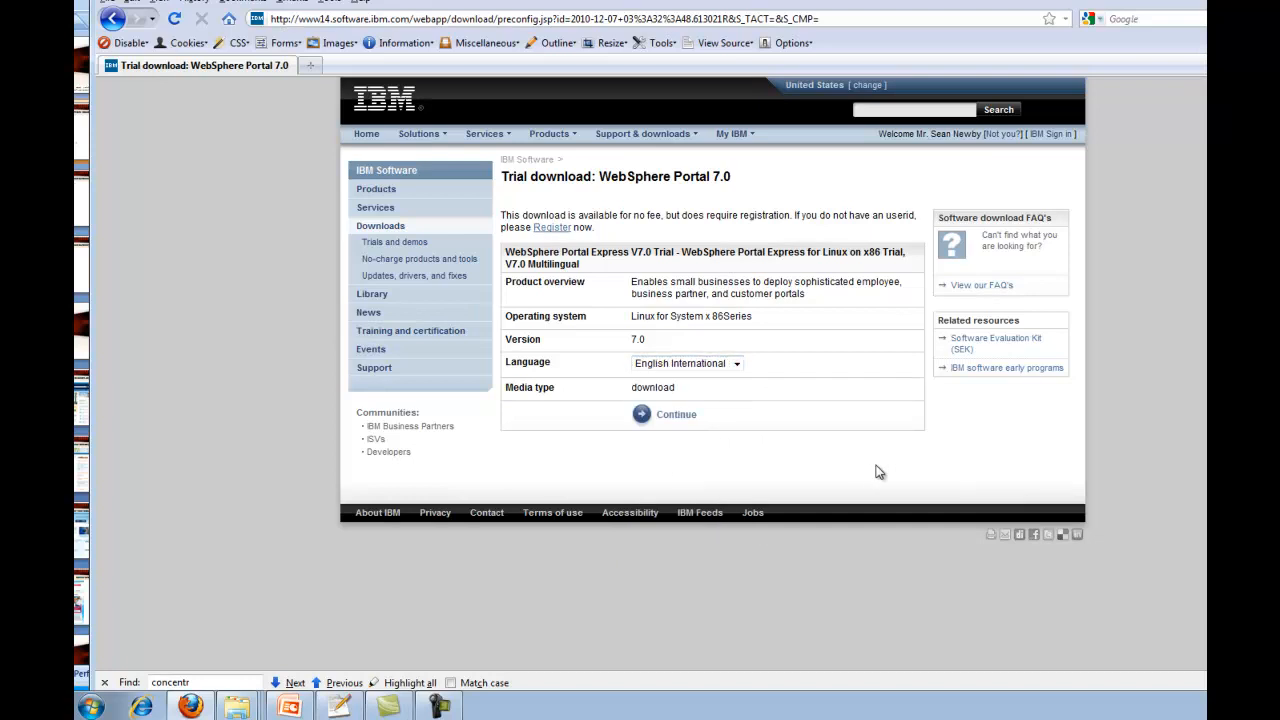
left_click(676, 416)
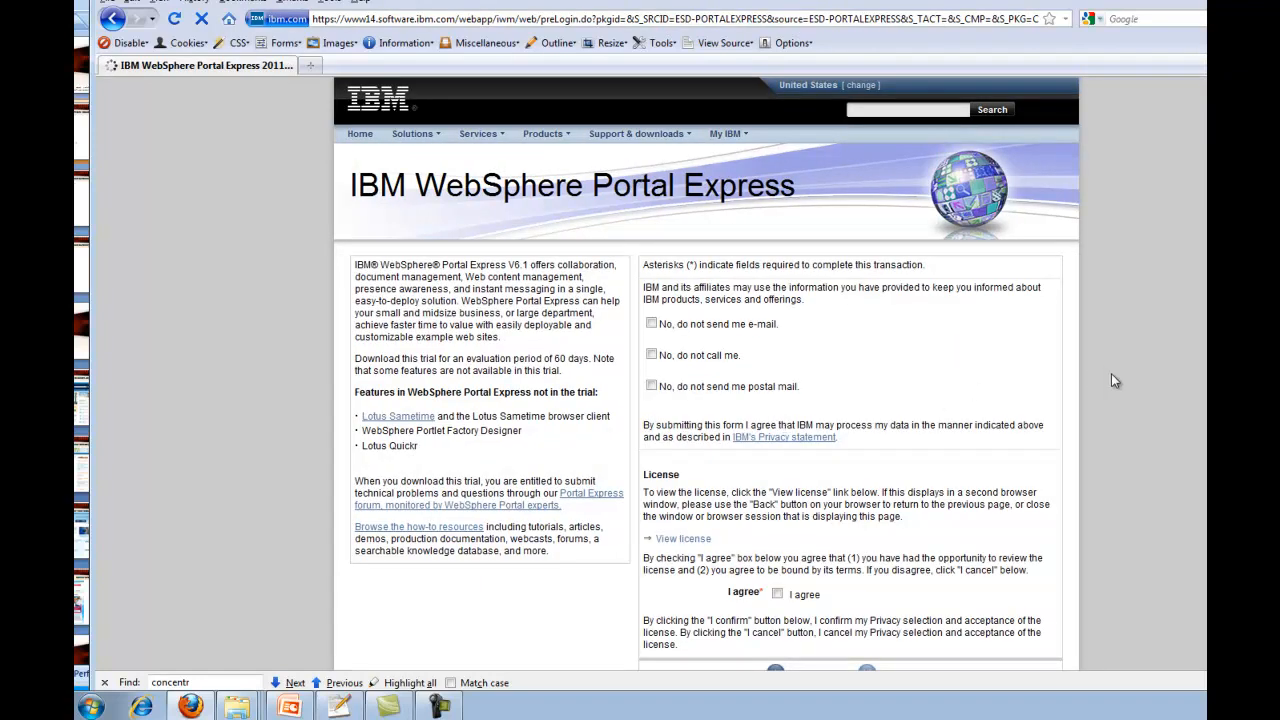
Opt out of IBM e-mail, phone calls and postal mail on the WebSphere Portal Express form.
scroll(1115, 378, "down", 3)
scroll(1118, 380, "up", 2)
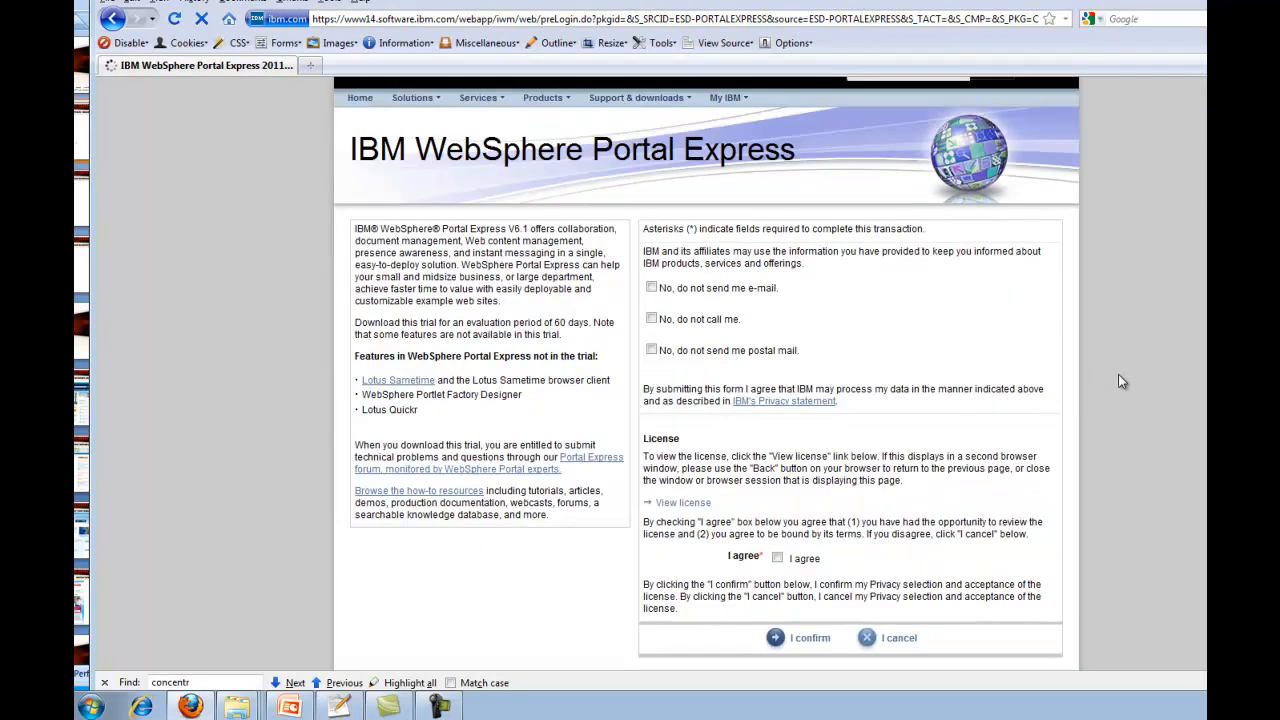
left_click(651, 288)
left_click(651, 318)
left_click(651, 350)
Agree to the license, confirm the form and review the WebSphere Portal Express V7.0 Trial download files.
scroll(1075, 355, "down", 2)
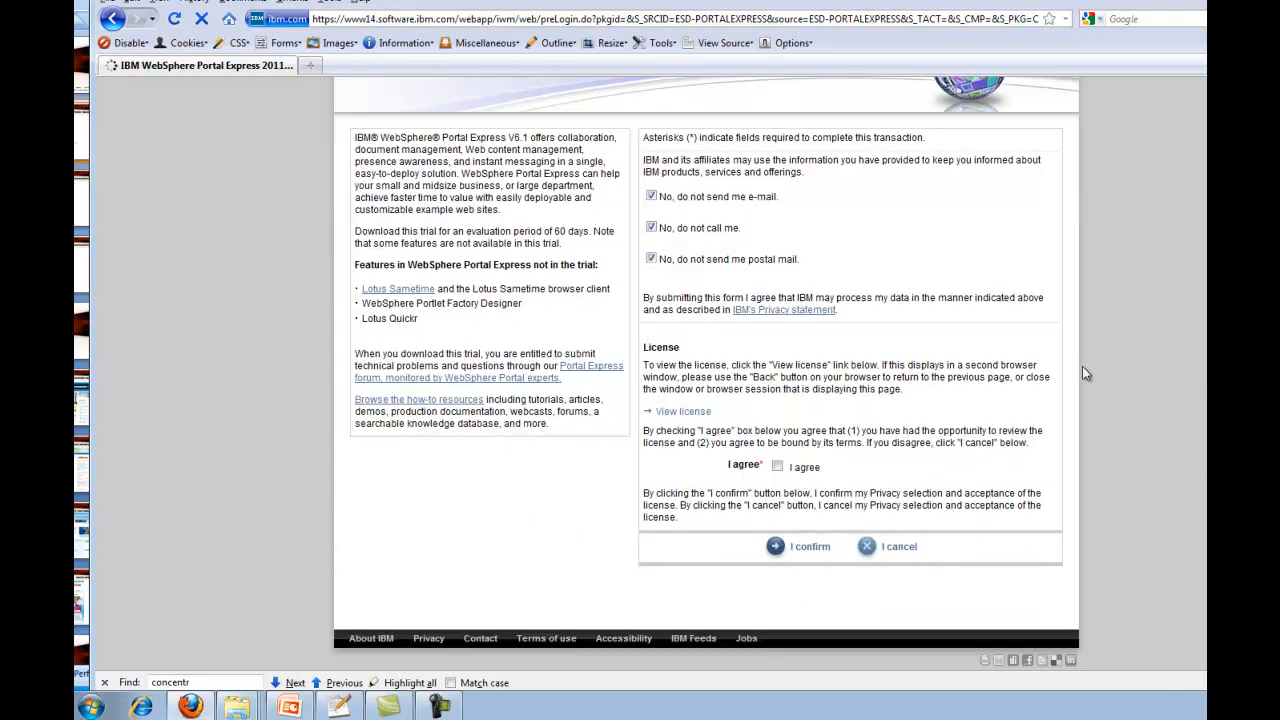
left_click(779, 469)
left_click(806, 549)
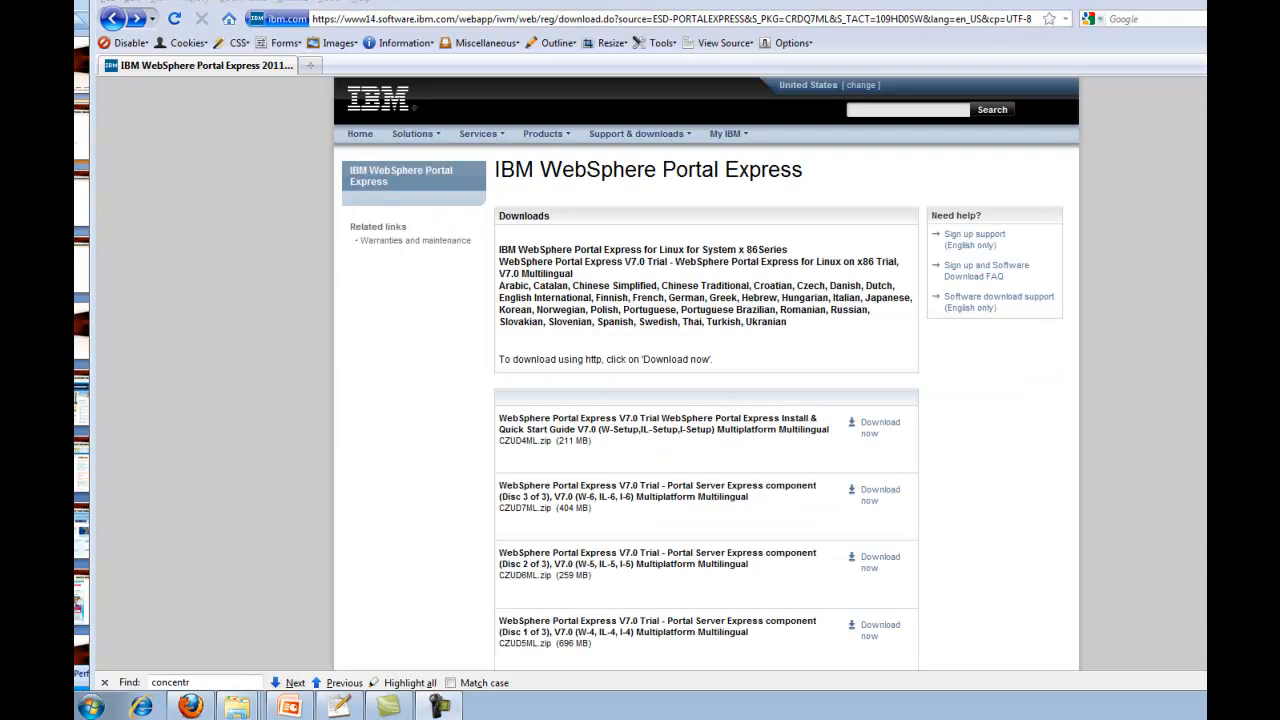
scroll(707, 374, "down", 3)
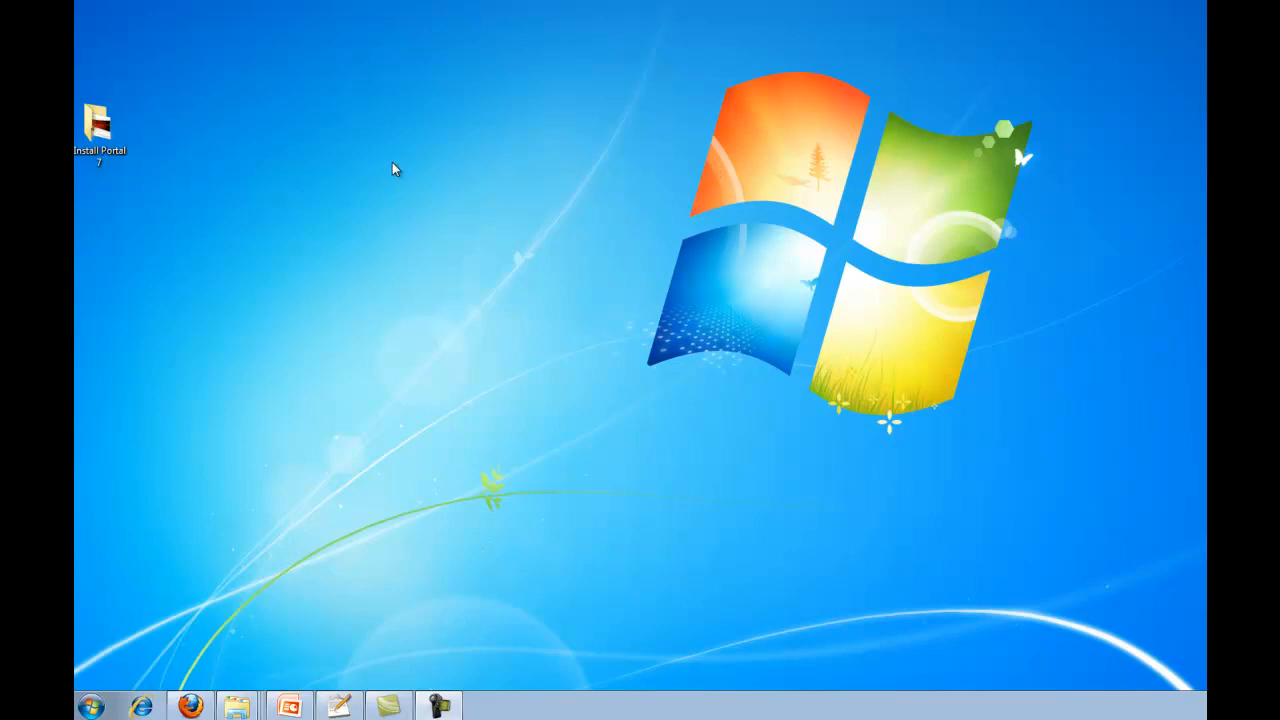
Browse the desktop folder Install Portal 7 to its installs subfolder and open the CentOS-5.6-i386-bin-DVD folder.
double_click(100, 130)
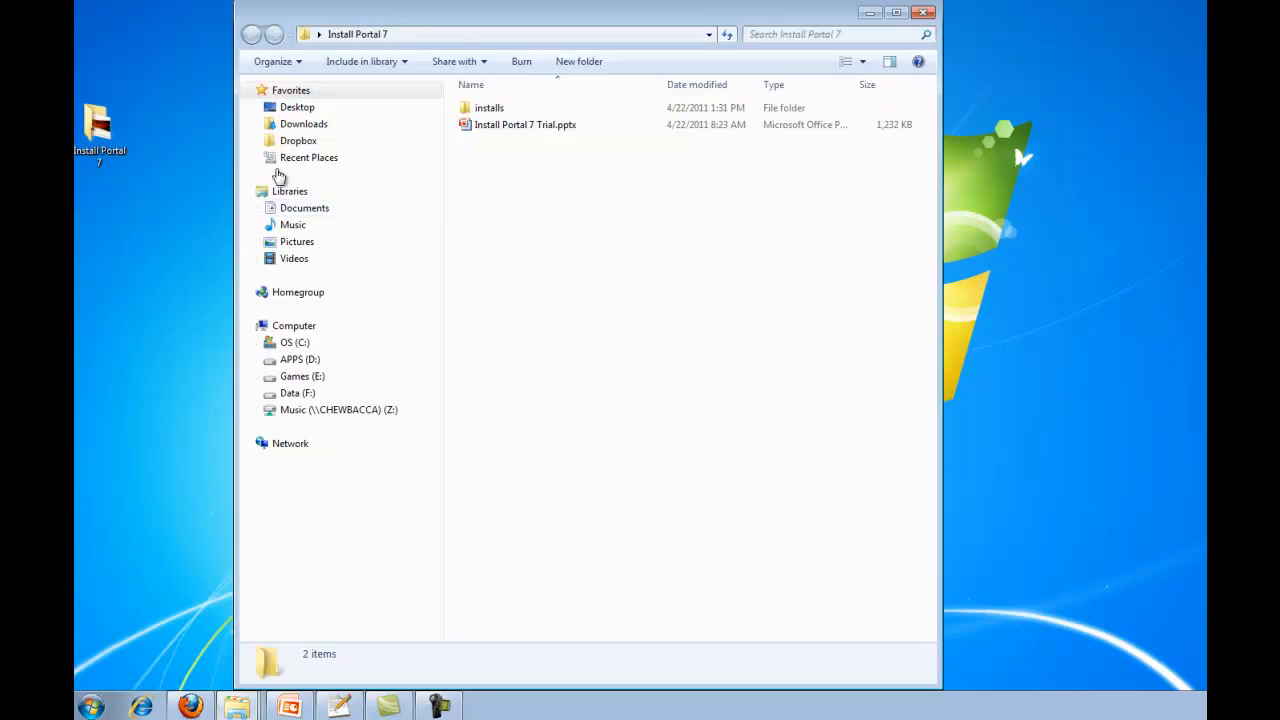
double_click(487, 110)
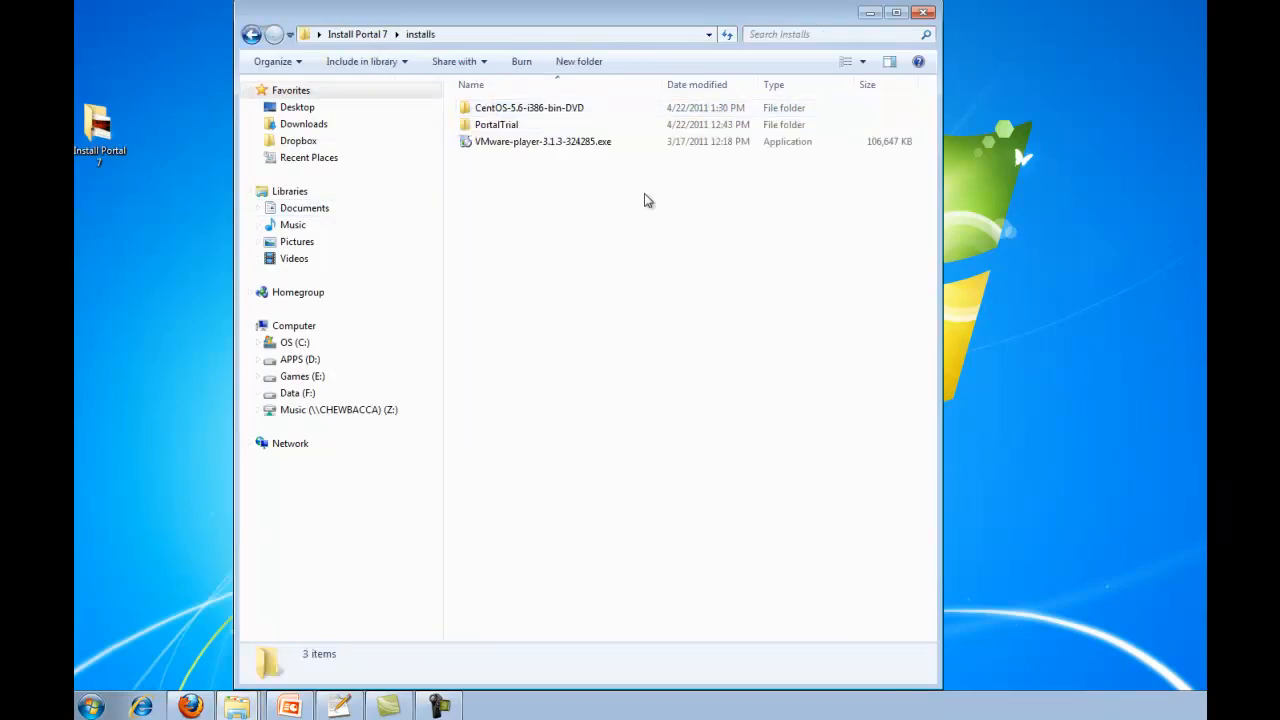
left_click(584, 146)
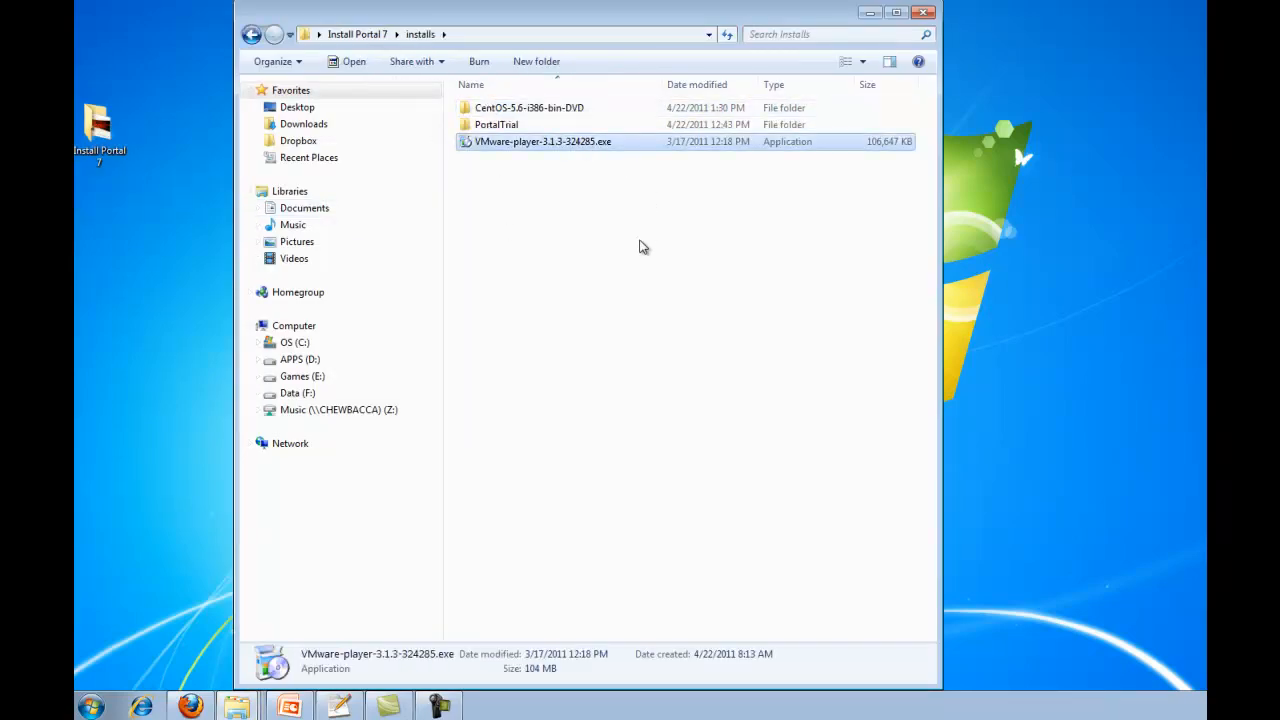
double_click(566, 112)
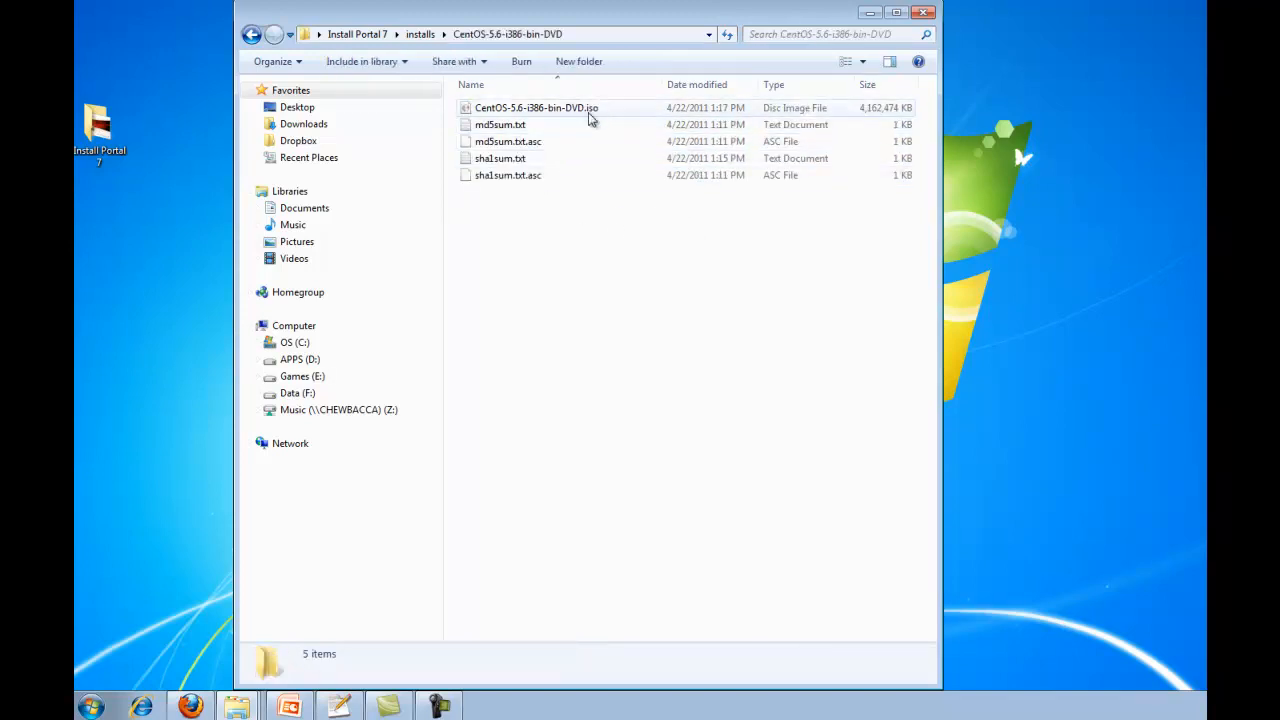
Check the CentOS-5.6-i386-bin-DVD.iso file and the PortalTrial folder's contents, returning to the installs folder.
left_click(588, 113)
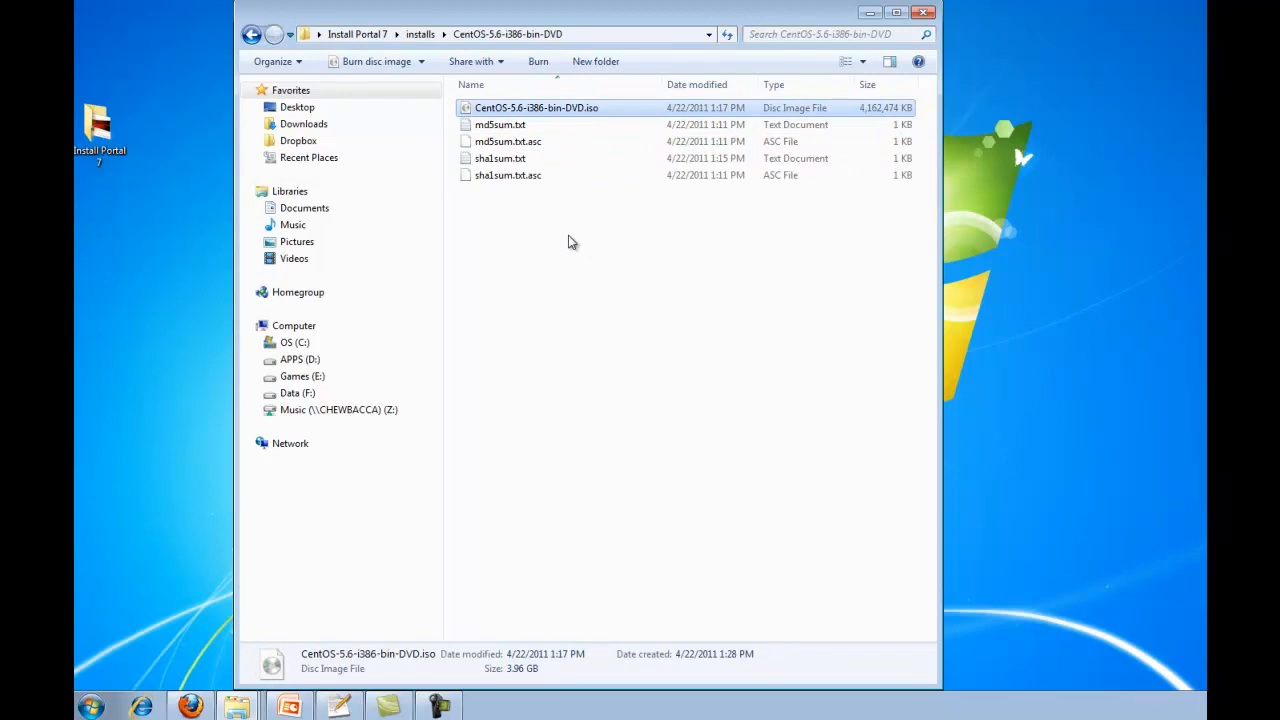
left_click(250, 36)
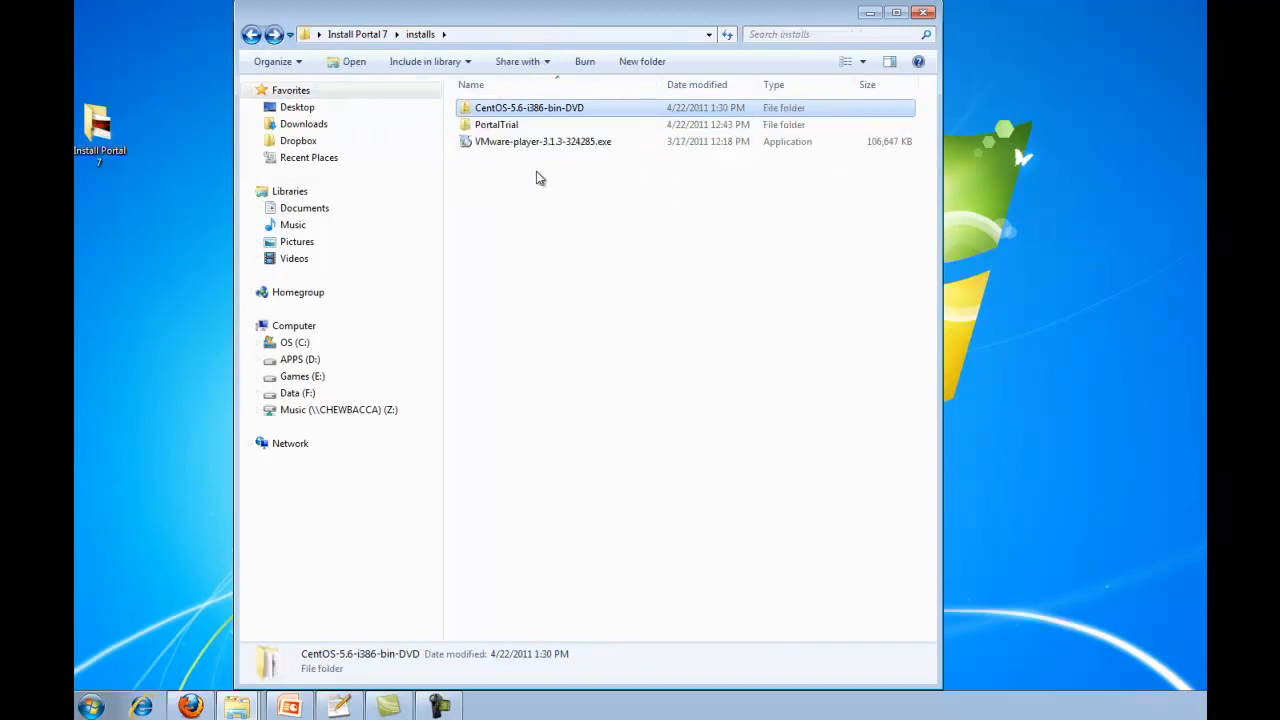
double_click(500, 126)
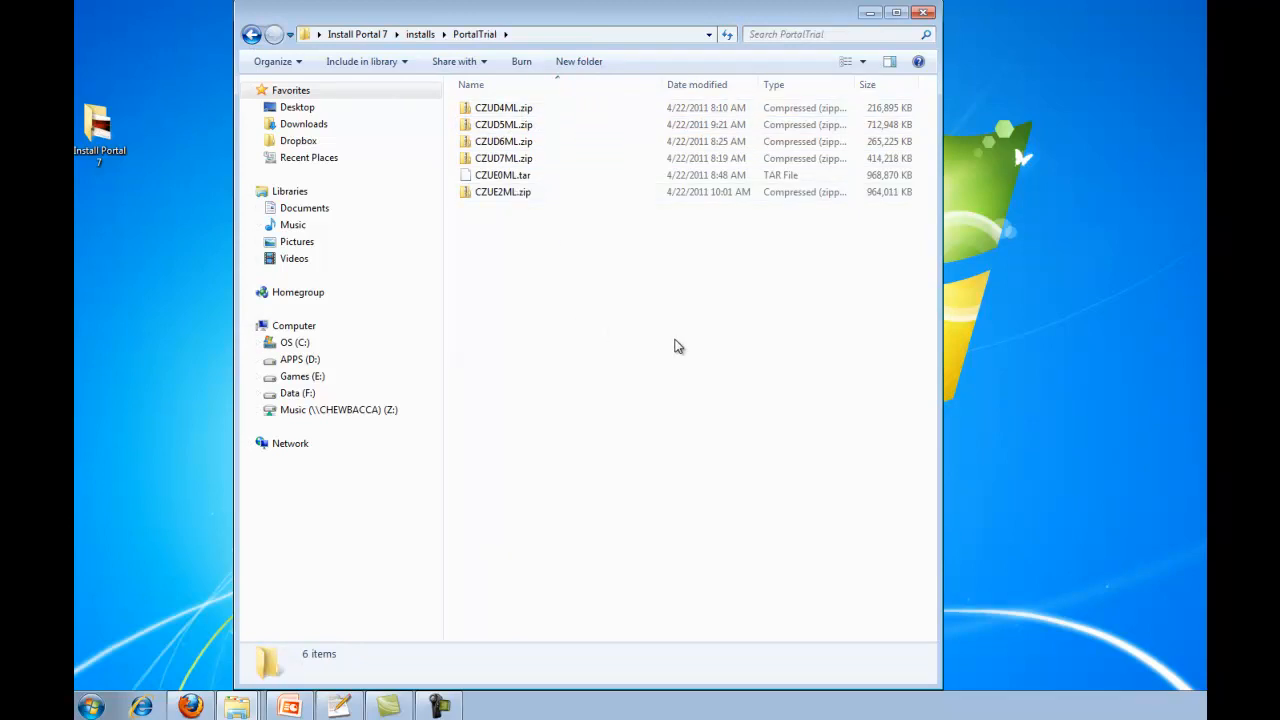
left_click(251, 35)
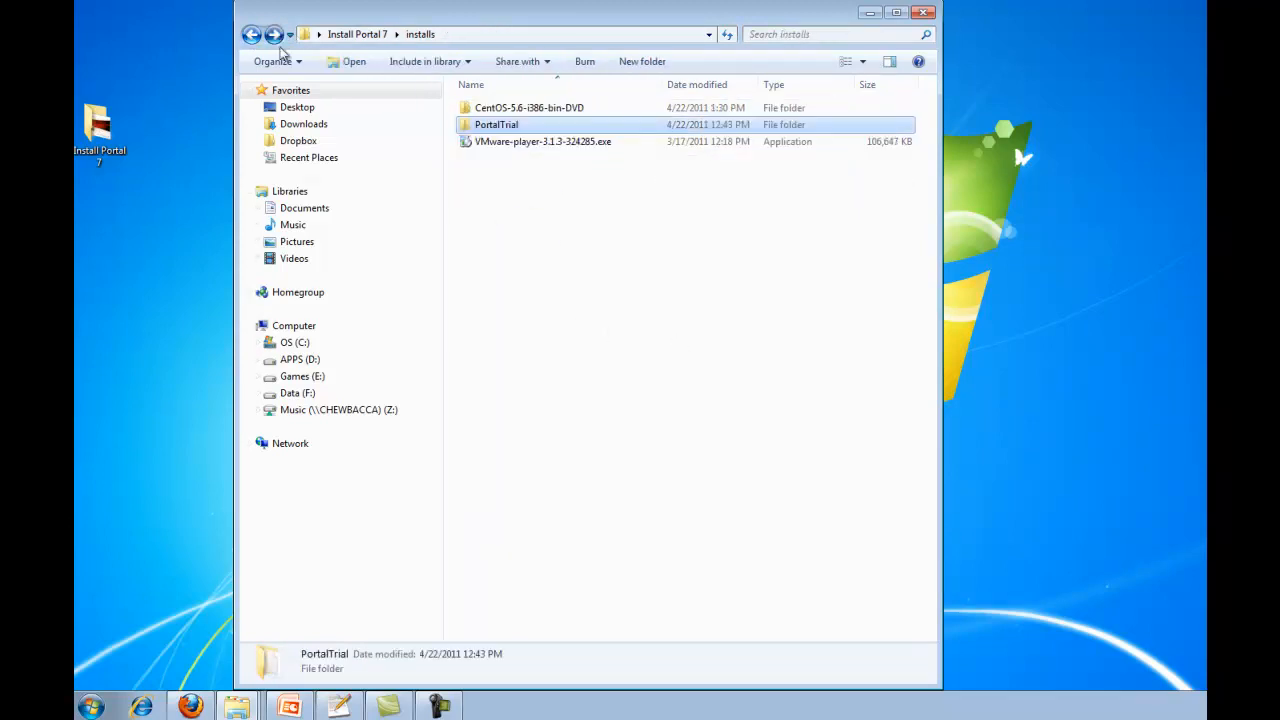
left_click(575, 245)
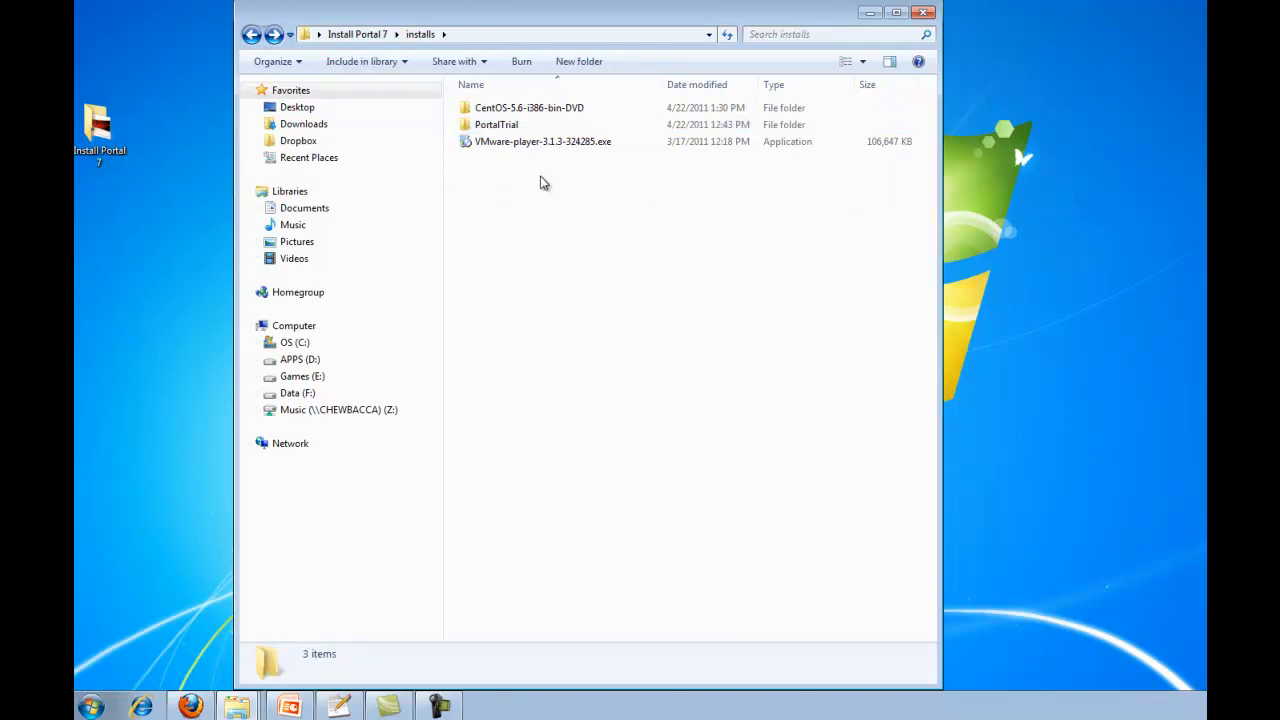
Run the VMware-player-3.1.3-324285.exe installer from the installs folder and allow it past the security warning.
left_click(544, 145)
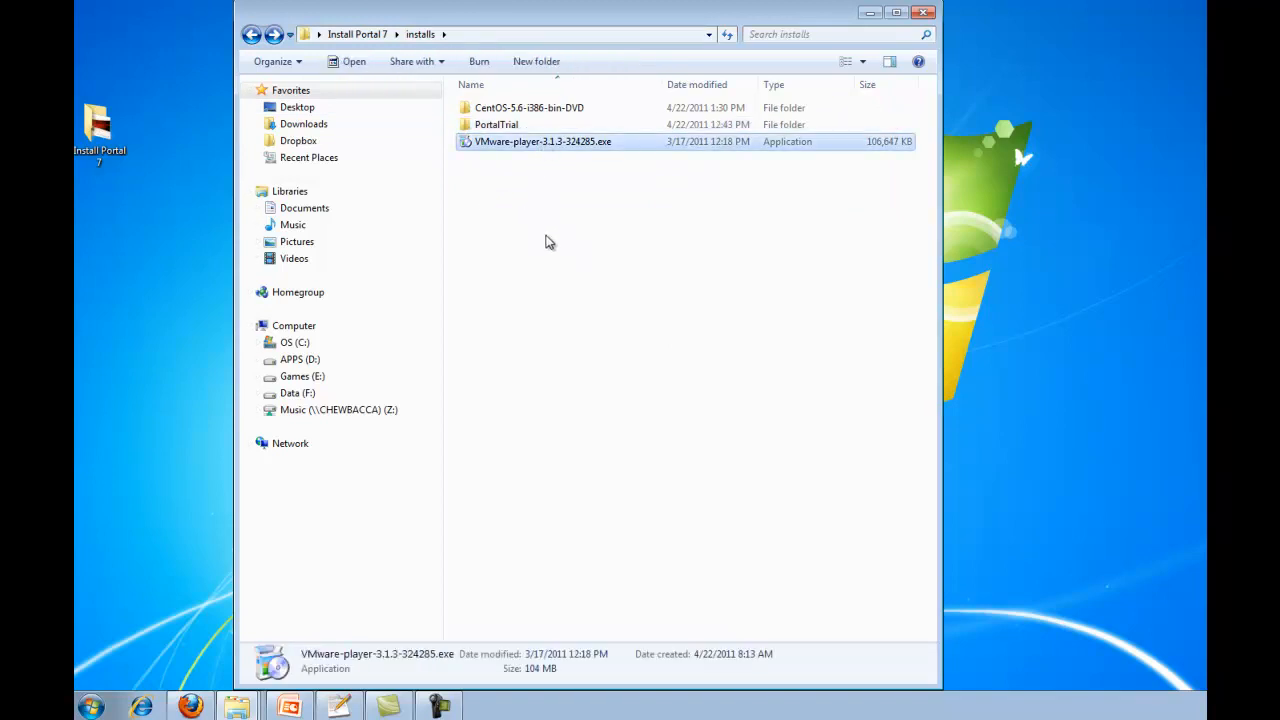
double_click(551, 145)
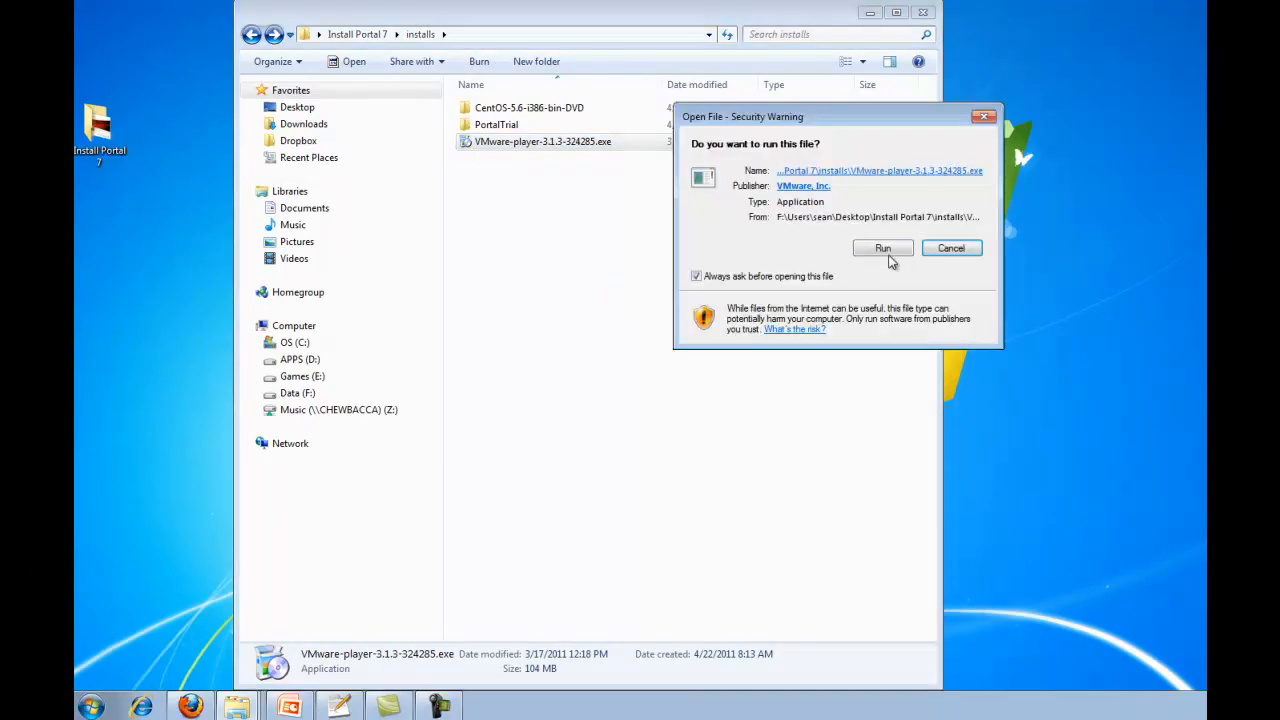
left_click(886, 250)
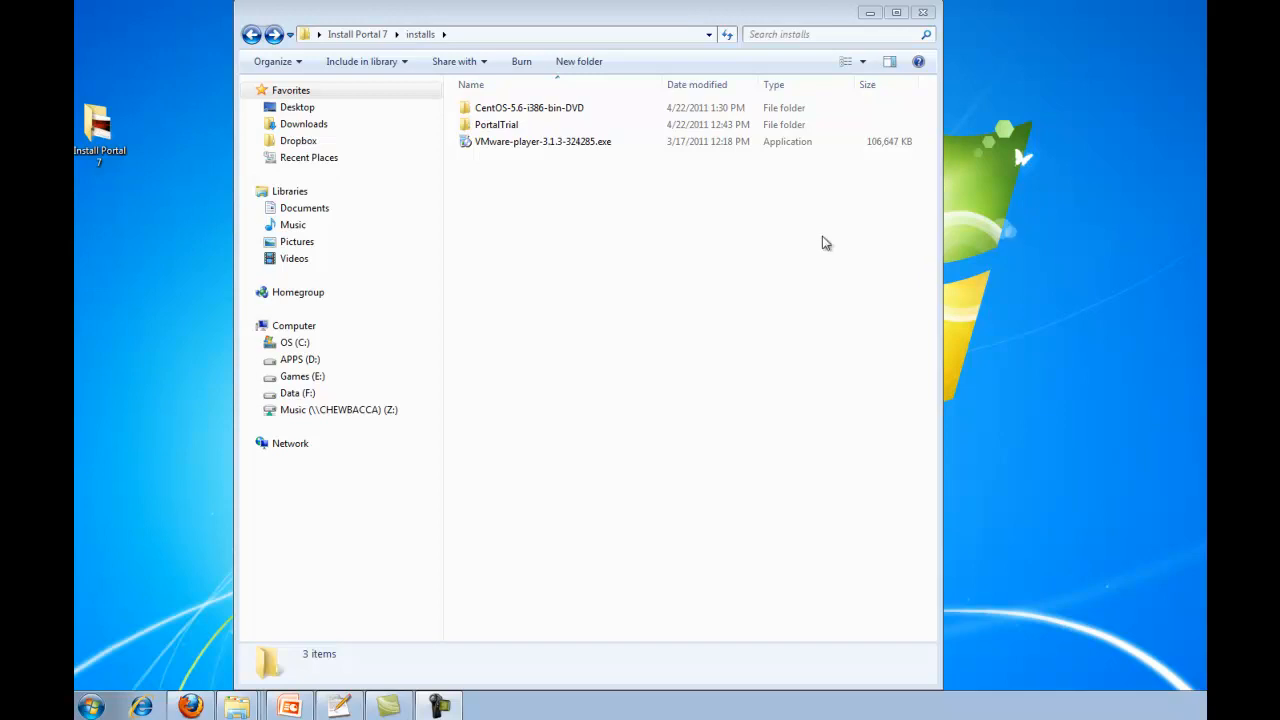
Switch to VMware Player by searching the installed programs for "vmware", and move its window away from the screen corner.
left_click(92, 707)
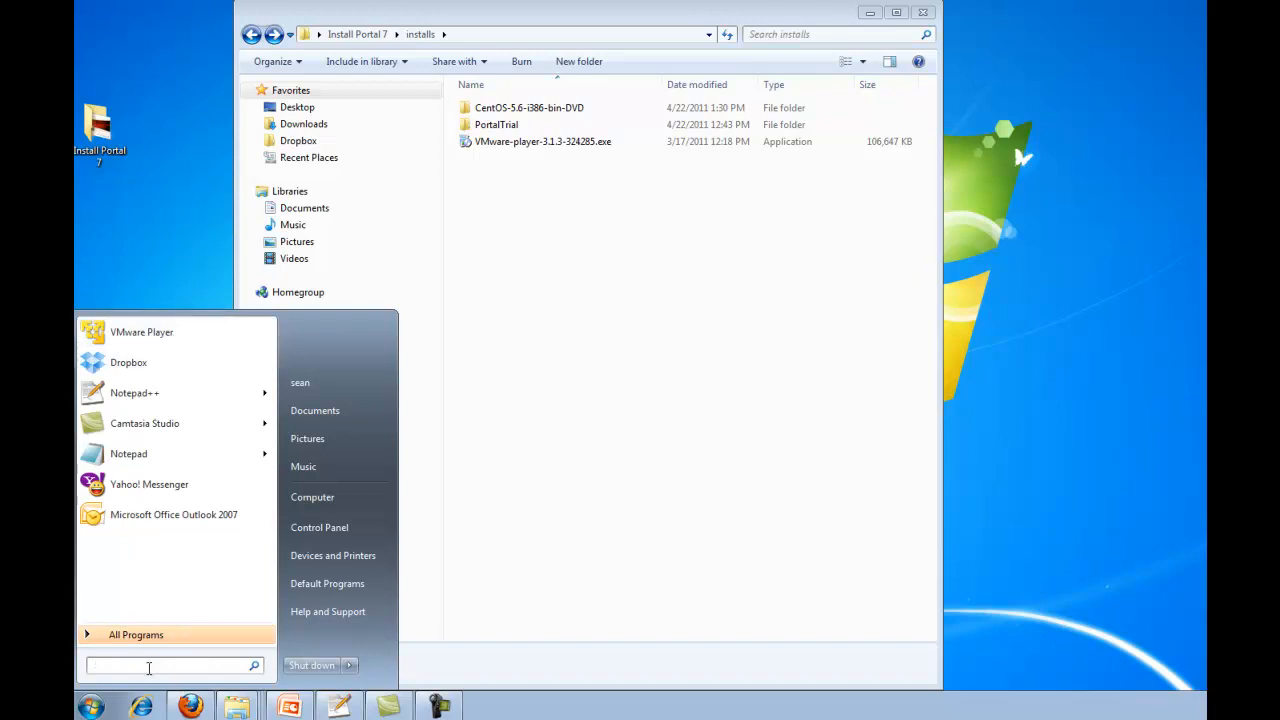
type("vm")
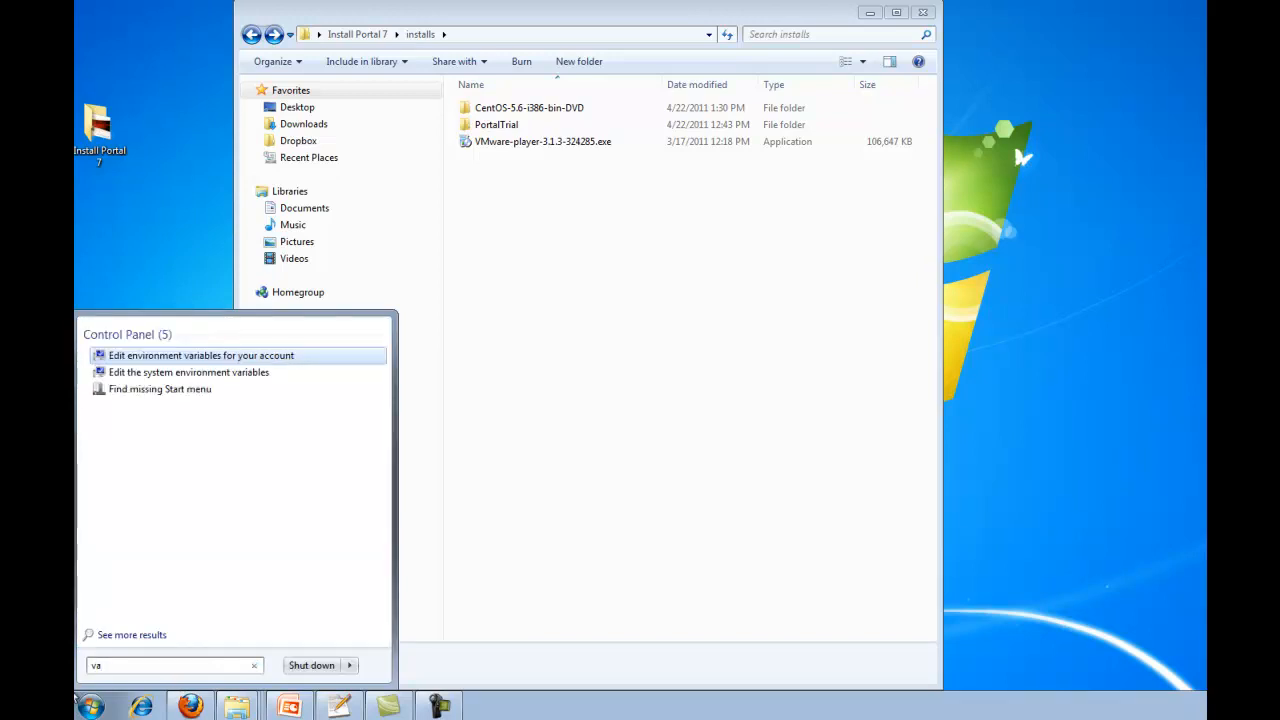
type("ware")
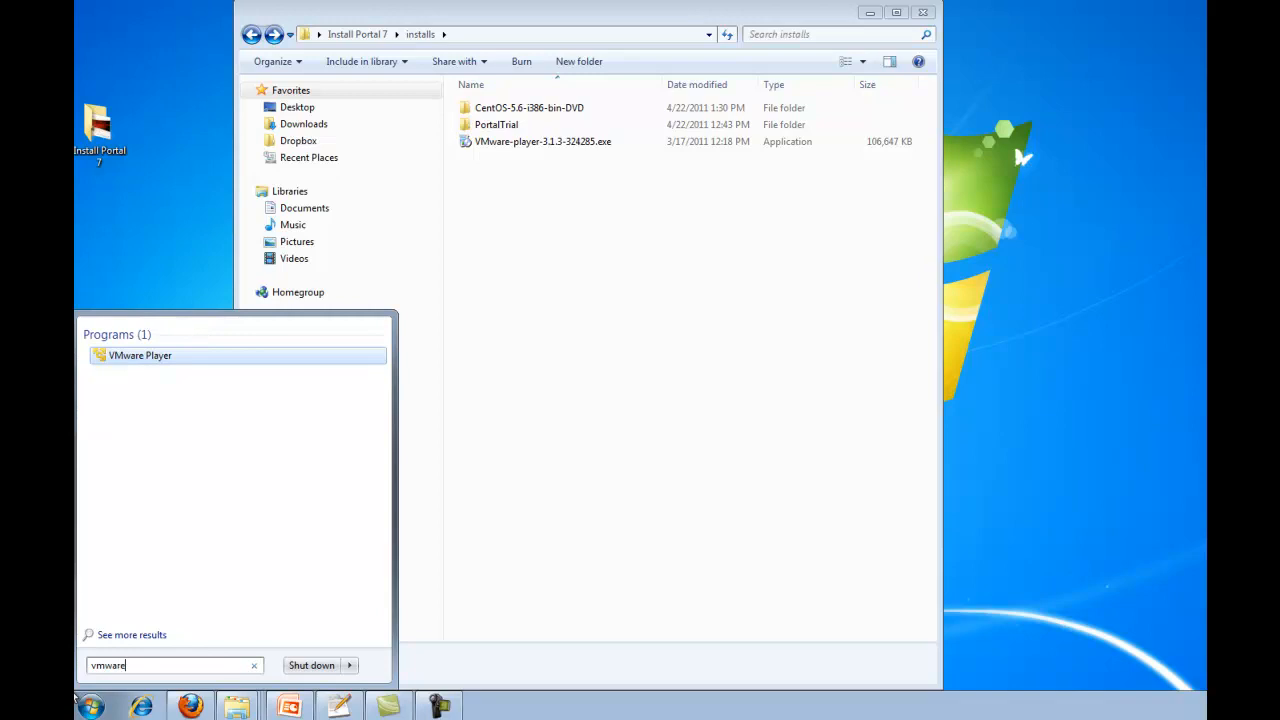
key("Return")
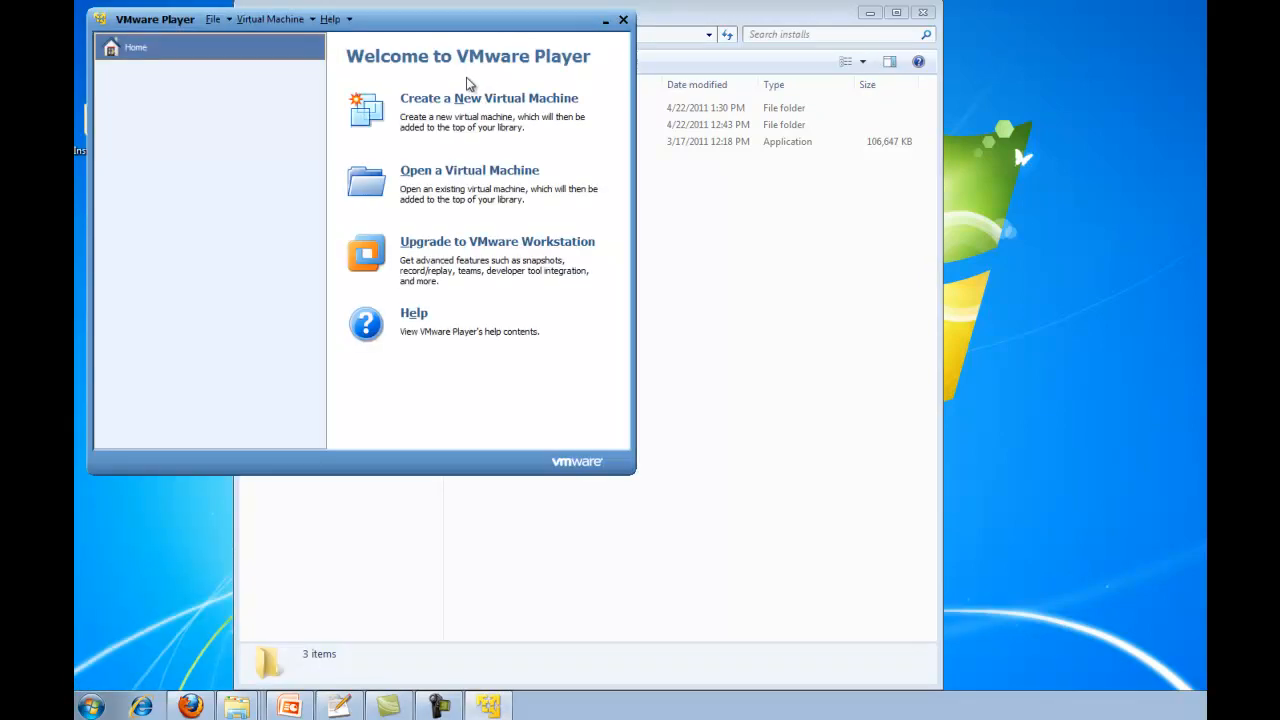
left_click_drag(457, 31, 548, 118)
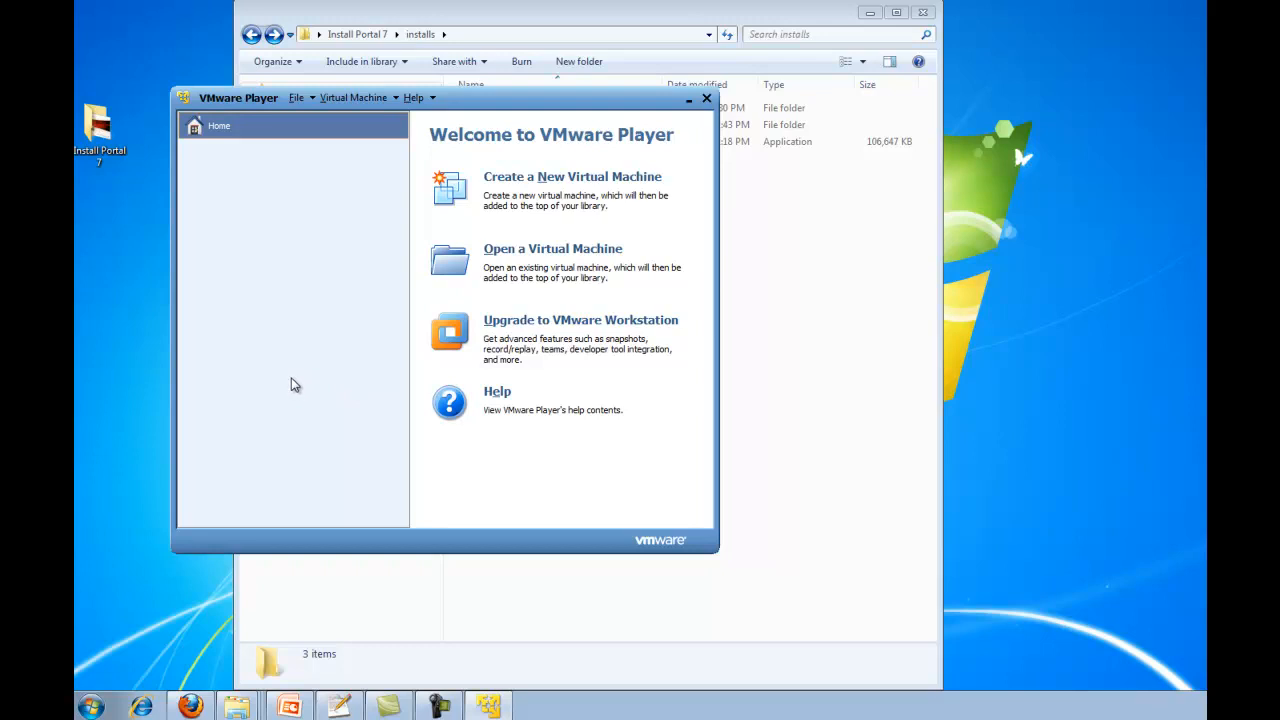
left_click_drag(597, 106, 593, 135)
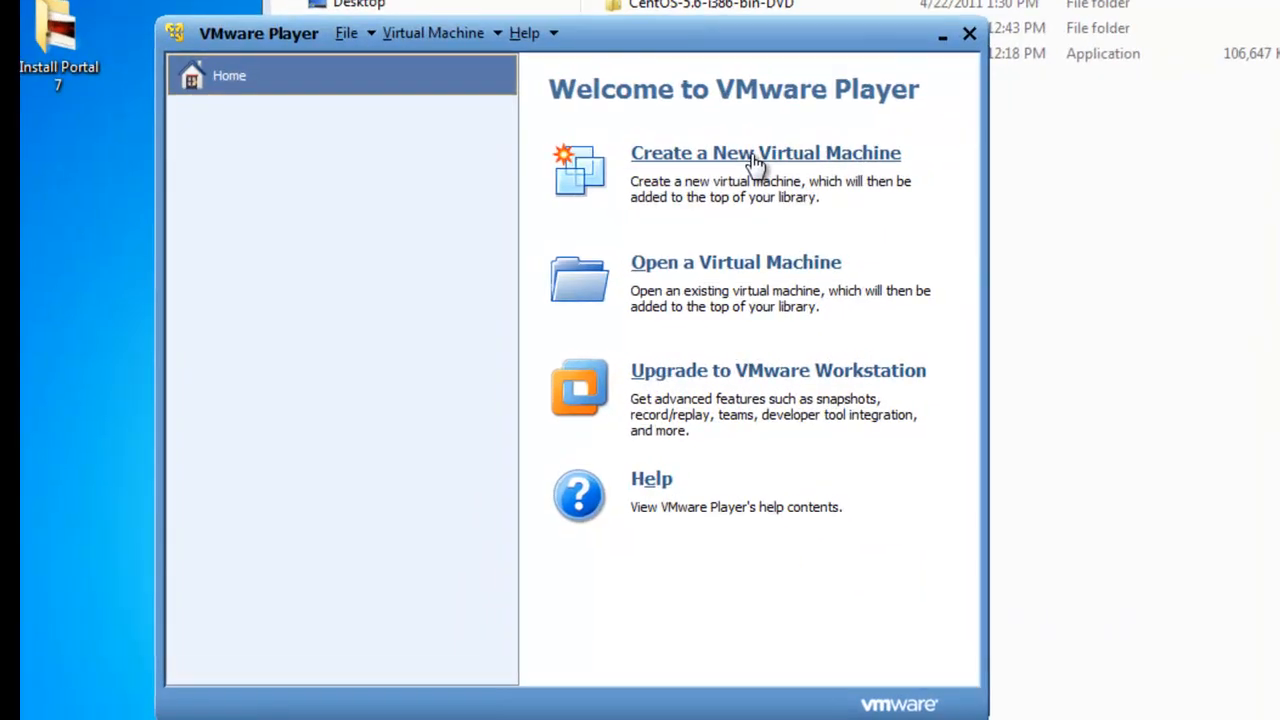
Start a new virtual machine with the operating system installed later, choosing Linux and CentOS as the guest.
left_click(655, 184)
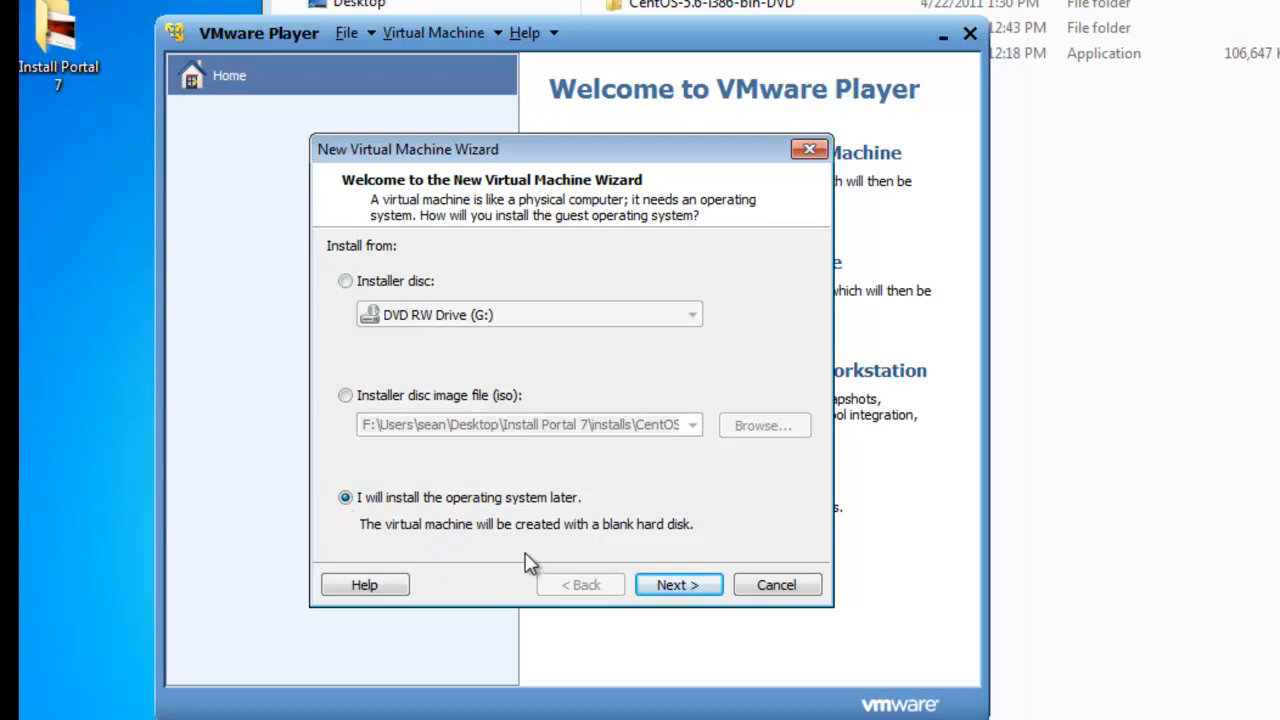
left_click(682, 584)
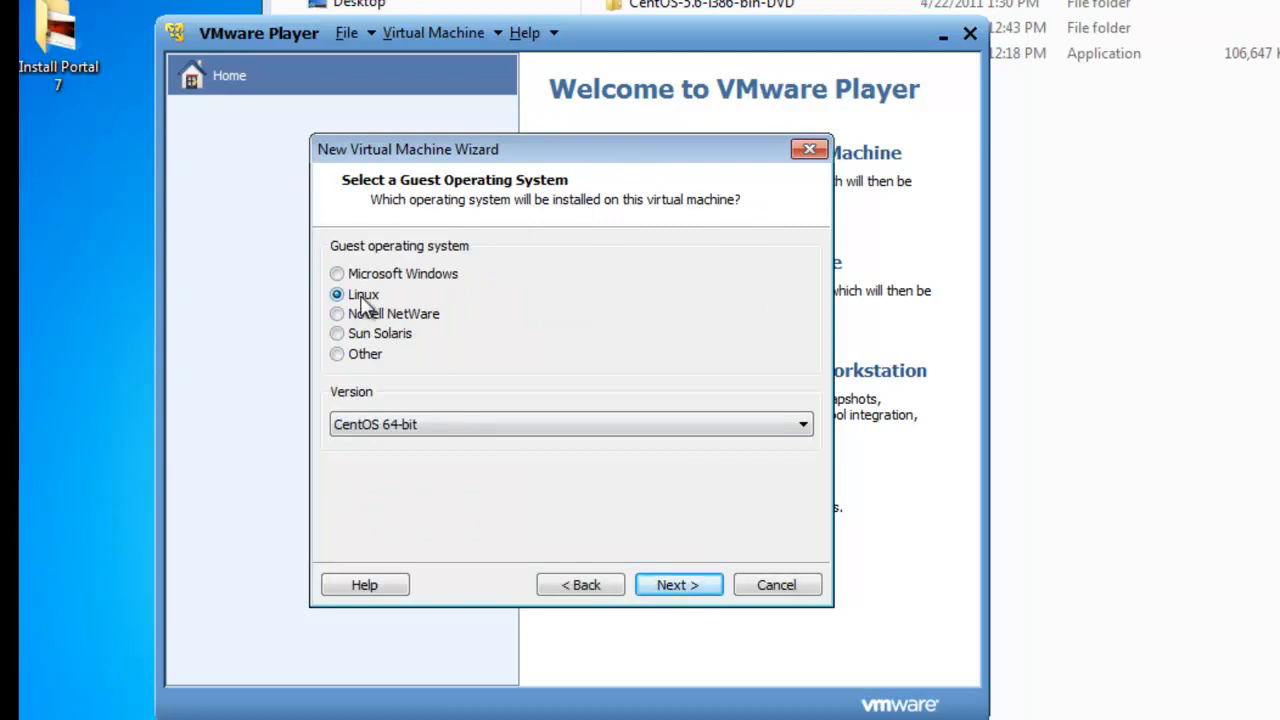
left_click(686, 432)
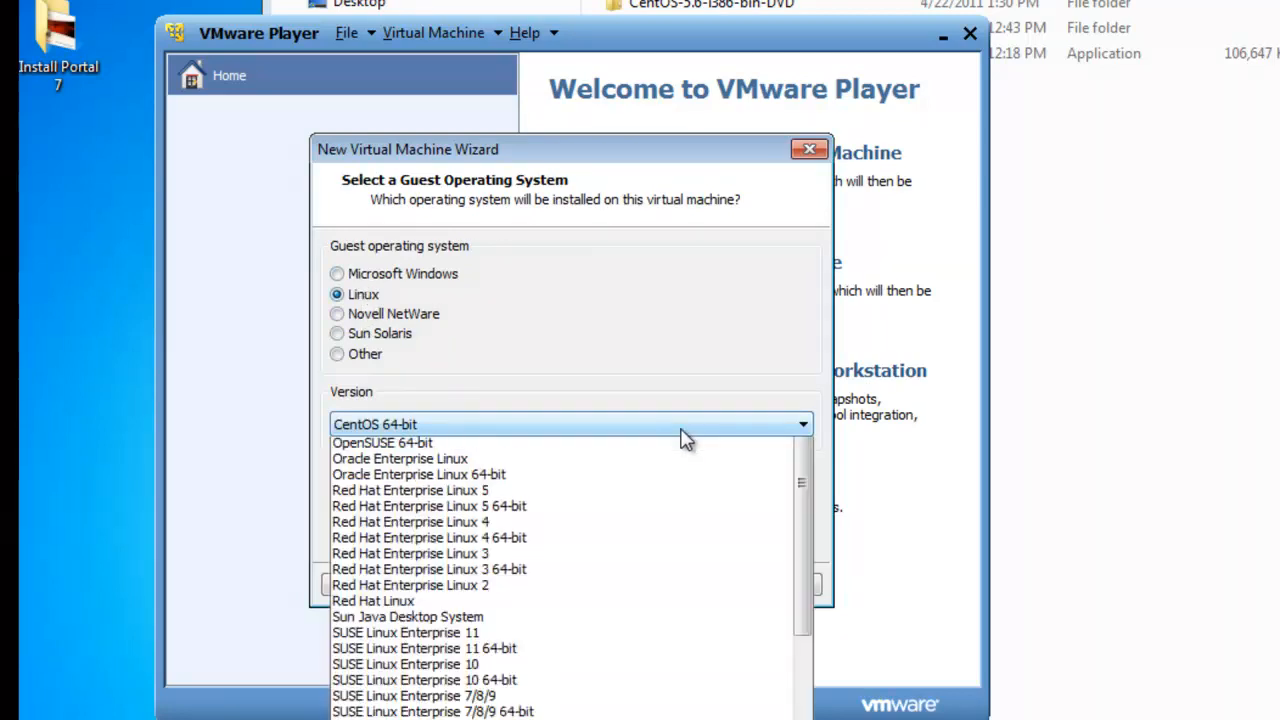
scroll(700, 455, "up", 2)
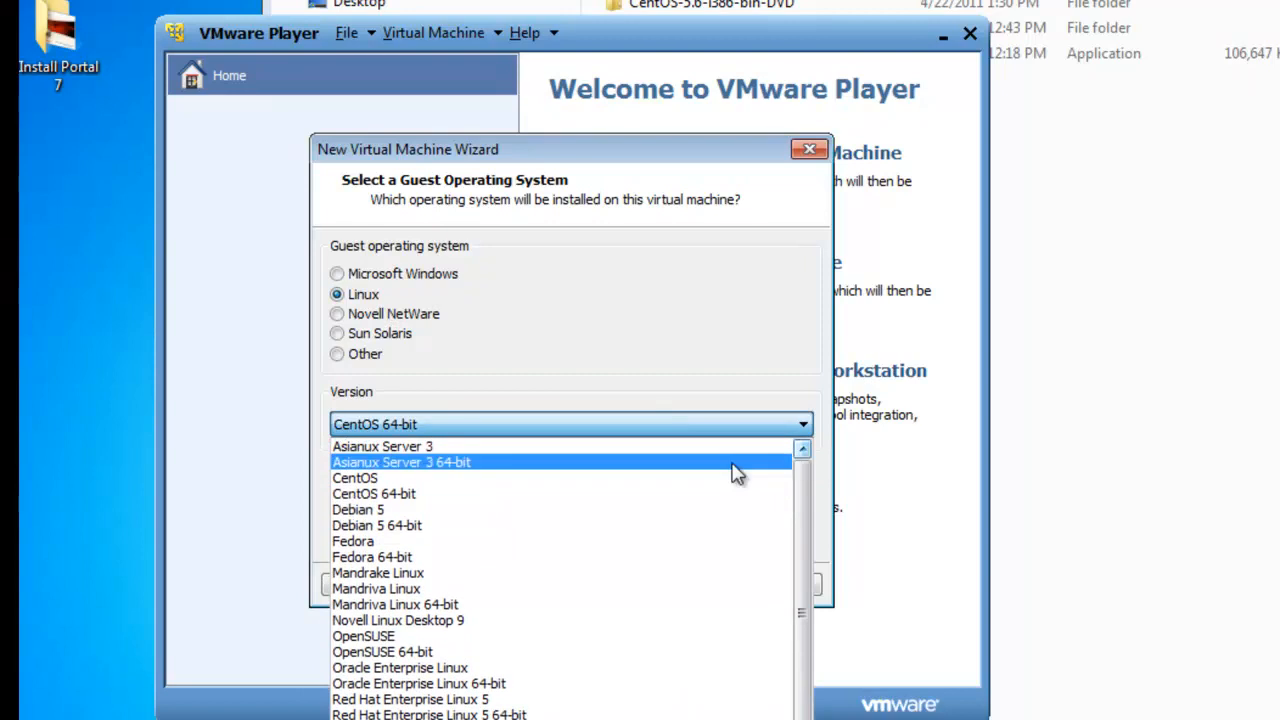
left_click(524, 483)
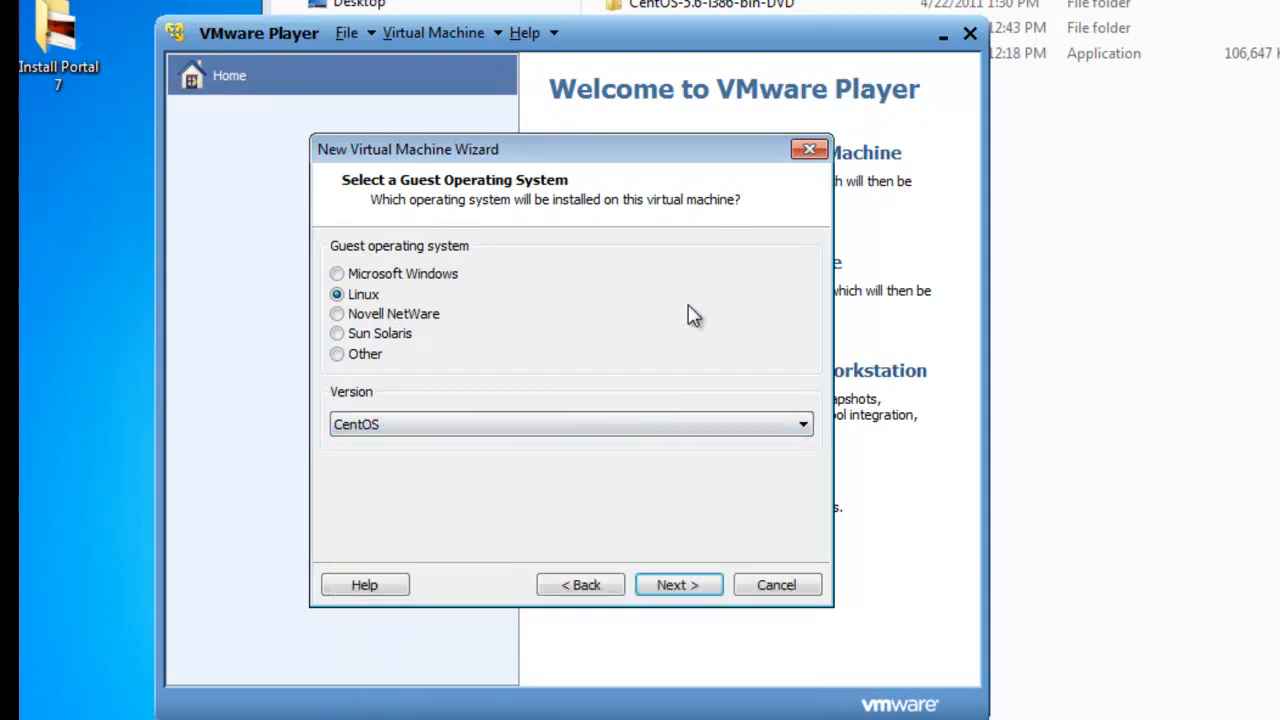
left_click(675, 590)
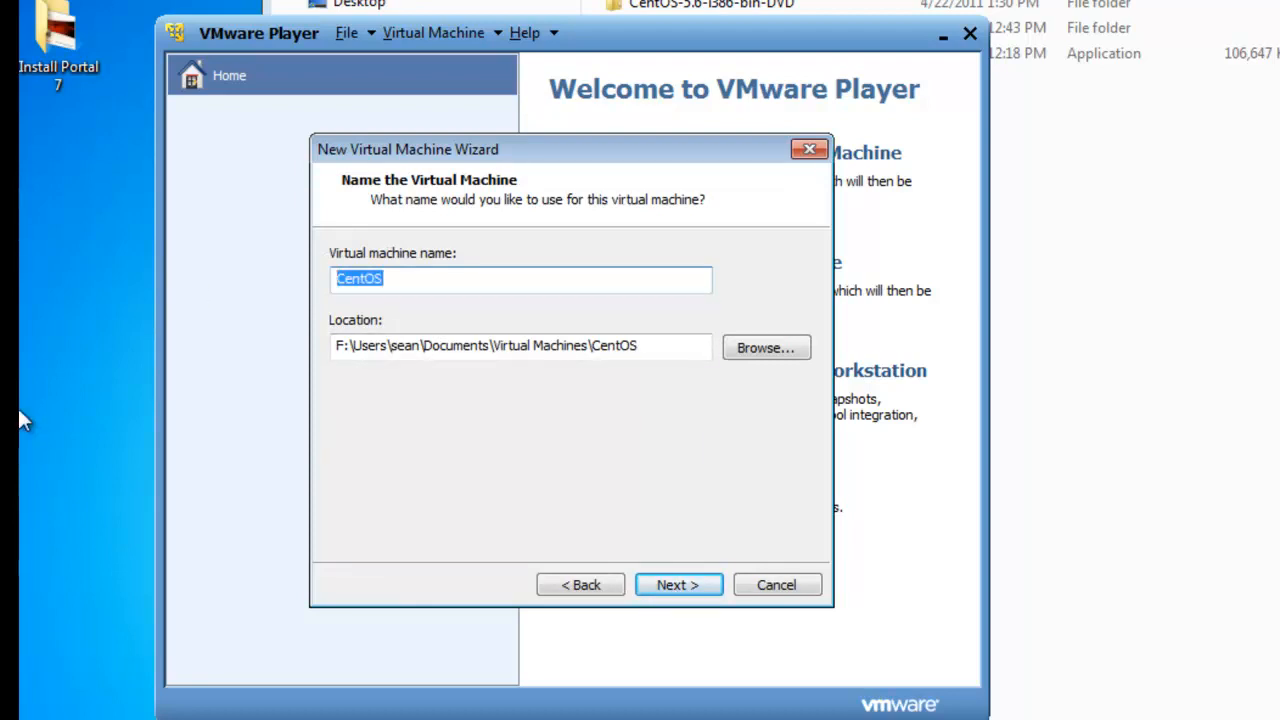
Name the virtual machine "Portal 7 Trial" and accept the matching storage location.
type("Portal ")
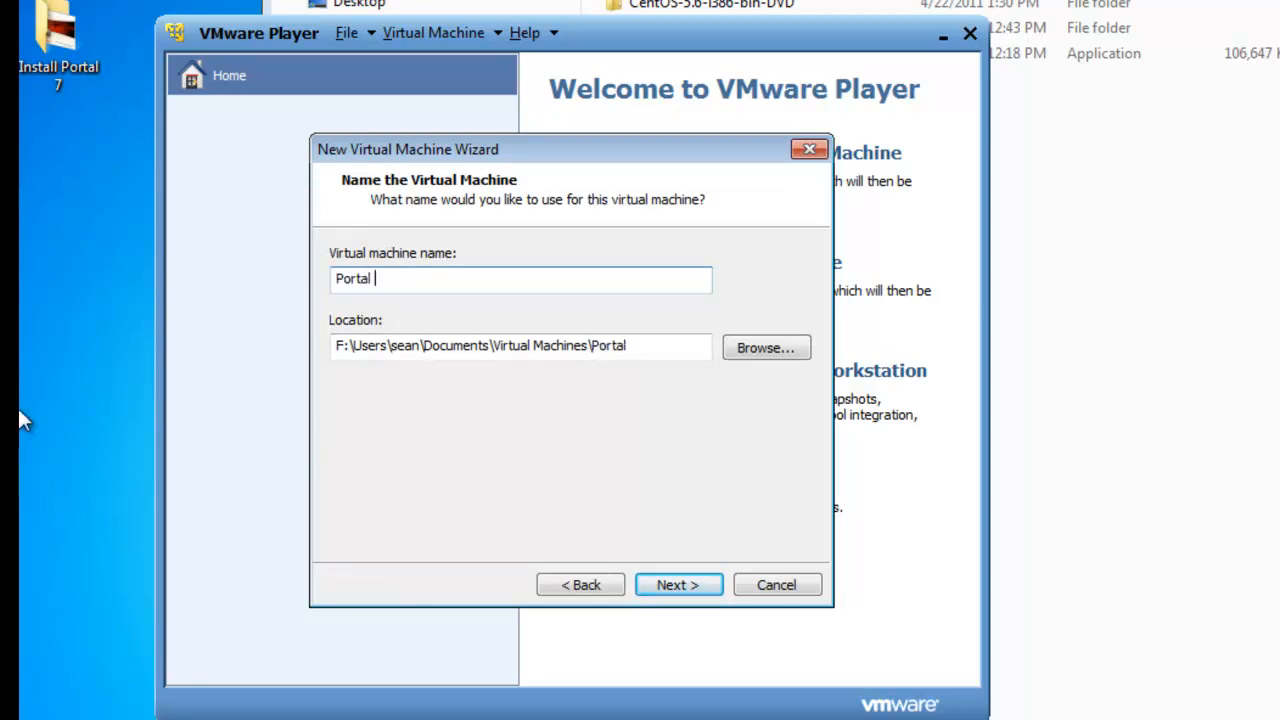
type("7 Trial")
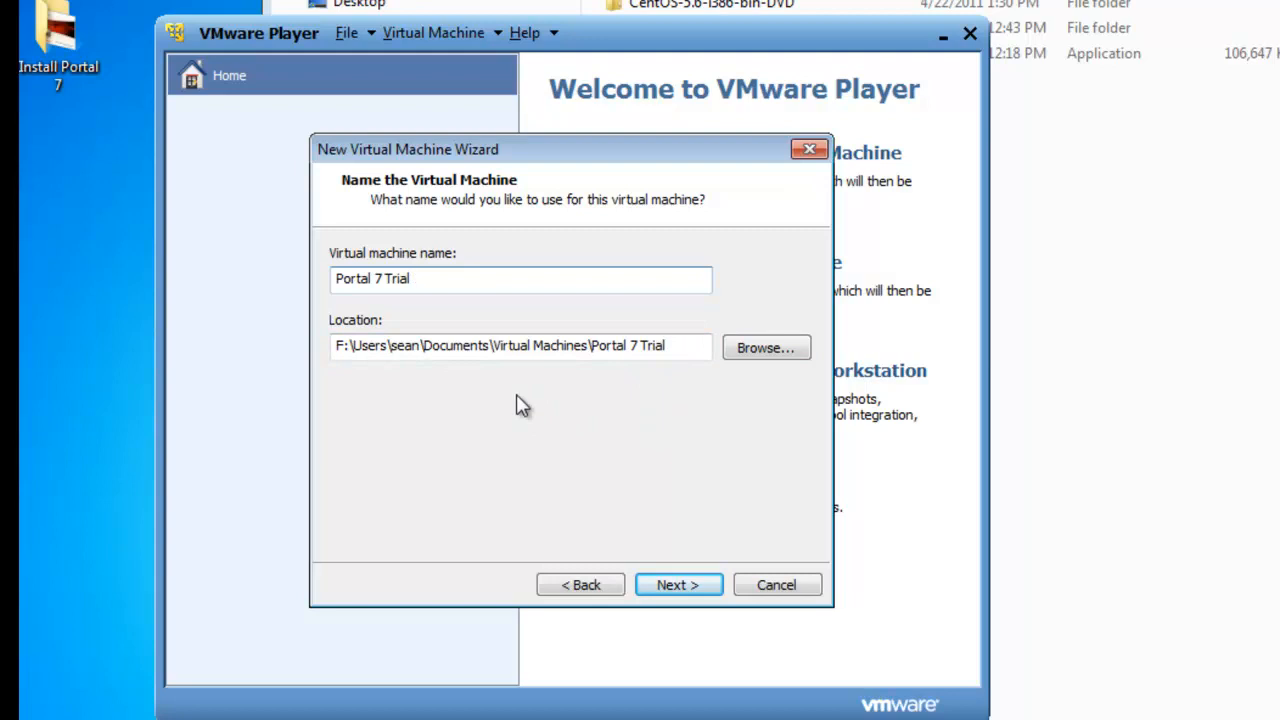
left_click(680, 590)
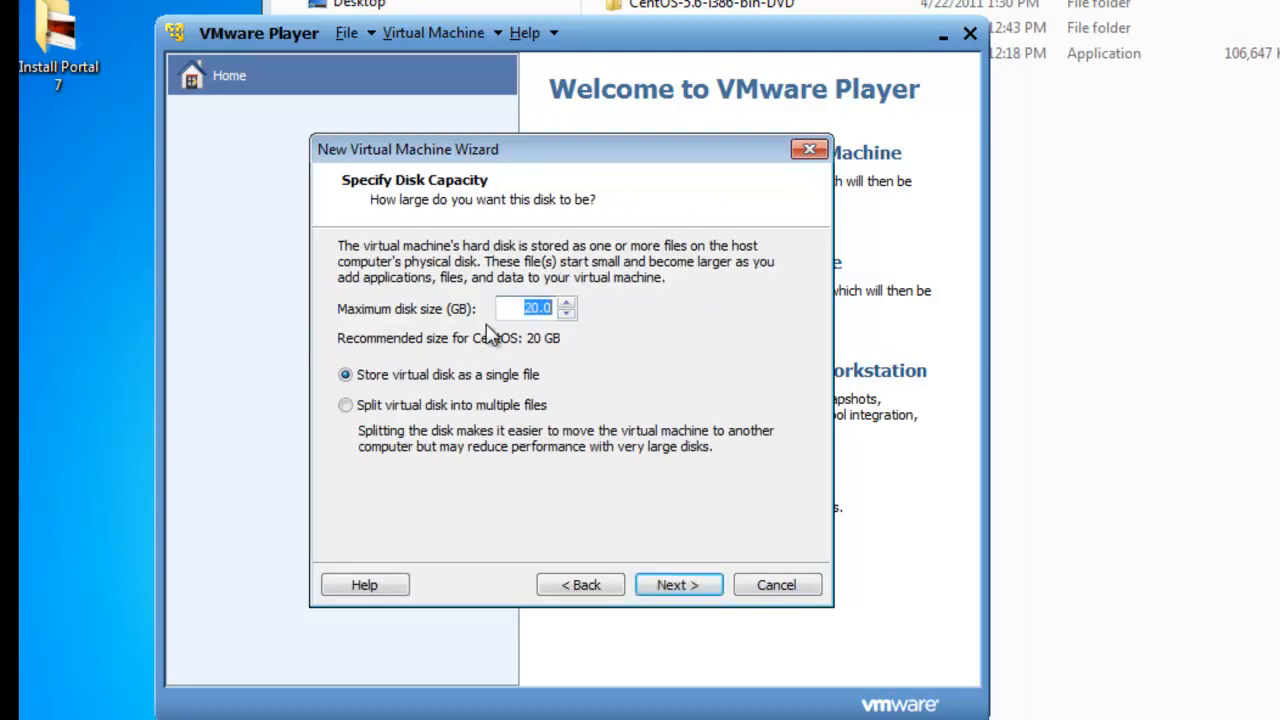
Set the maximum disk size to 50 GB and split the virtual disk into multiple files.
left_click_drag(532, 313, 525, 314)
type("5")
left_click(345, 405)
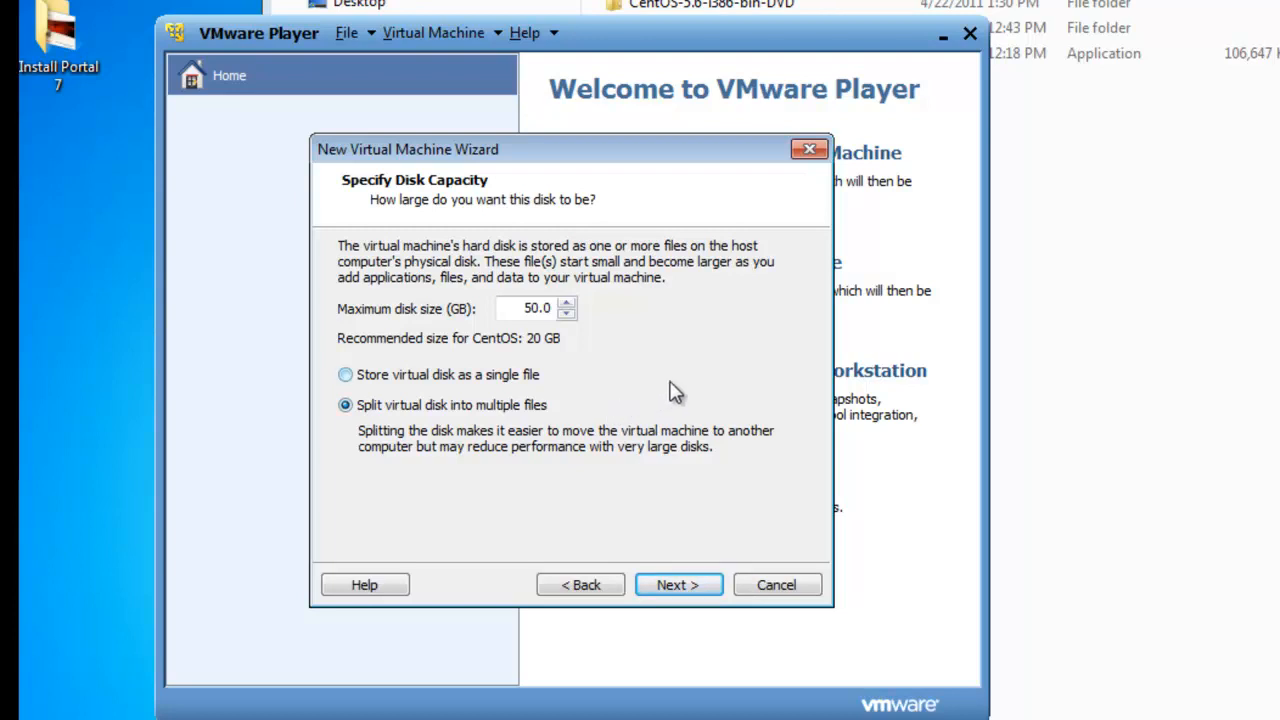
left_click(677, 590)
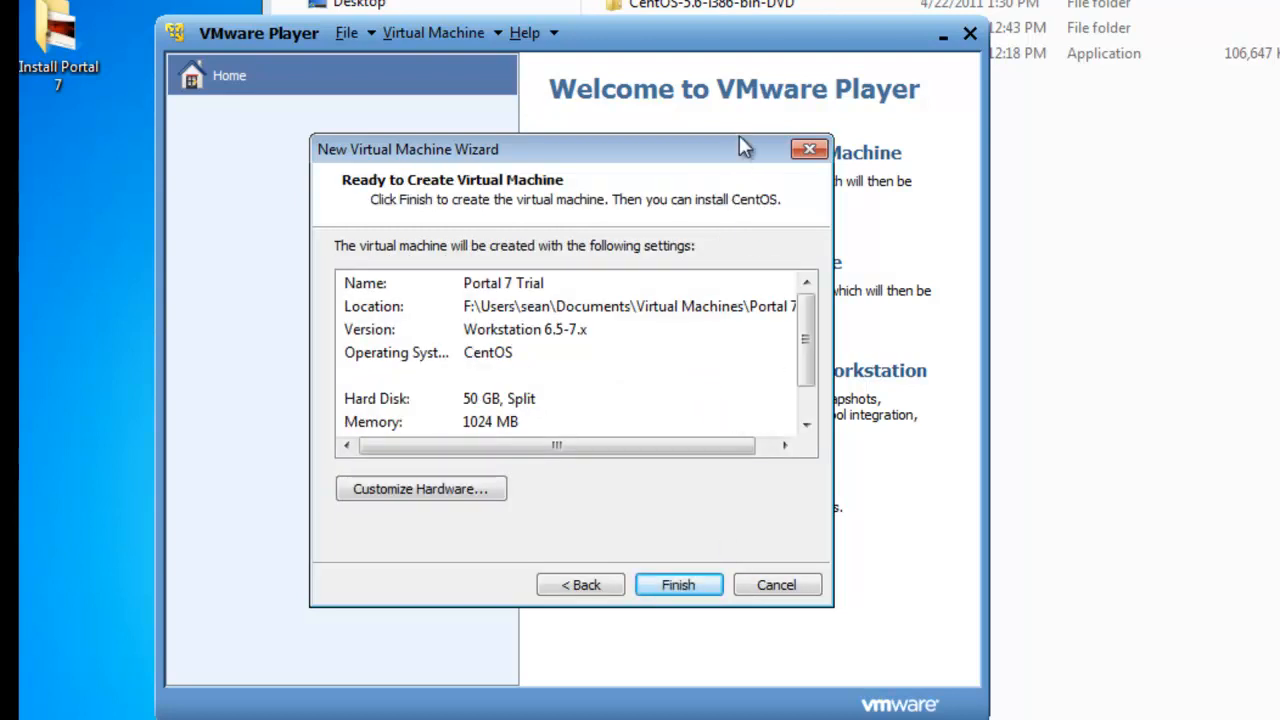
Customize the virtual machine's hardware by setting its memory to 2048 MB.
left_click(438, 492)
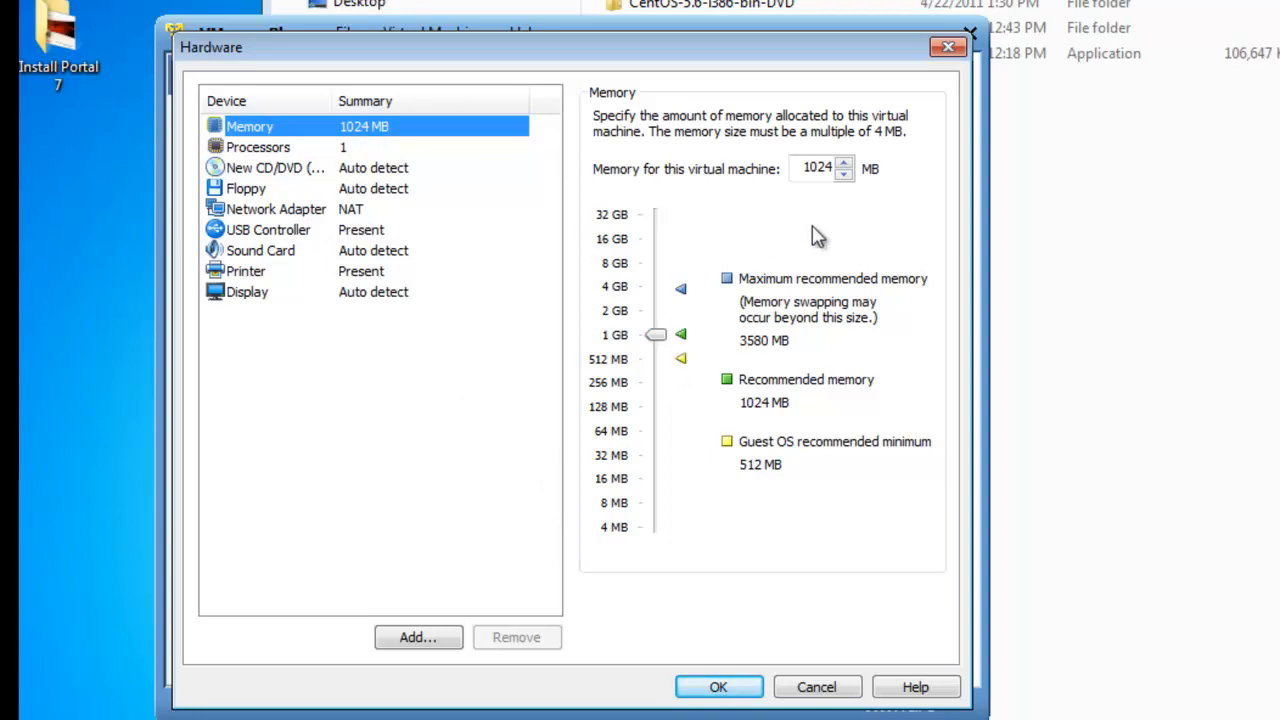
left_click_drag(660, 341, 656, 312)
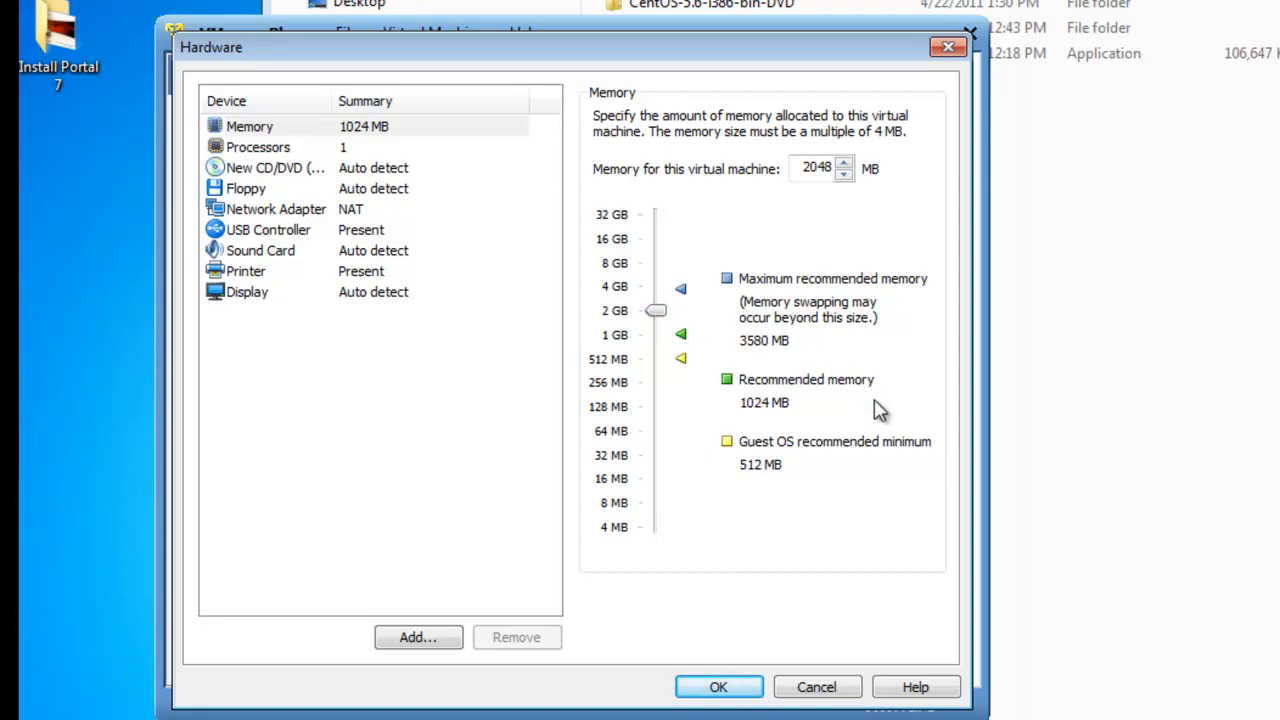
Set the CD/DVD drive to use the ISO image CentOS-5.6-i386-bin-DVD.iso from the desktop folder Install Portal 7\installs\CentOS-5.6-i386-bin-DVD.
left_click(230, 172)
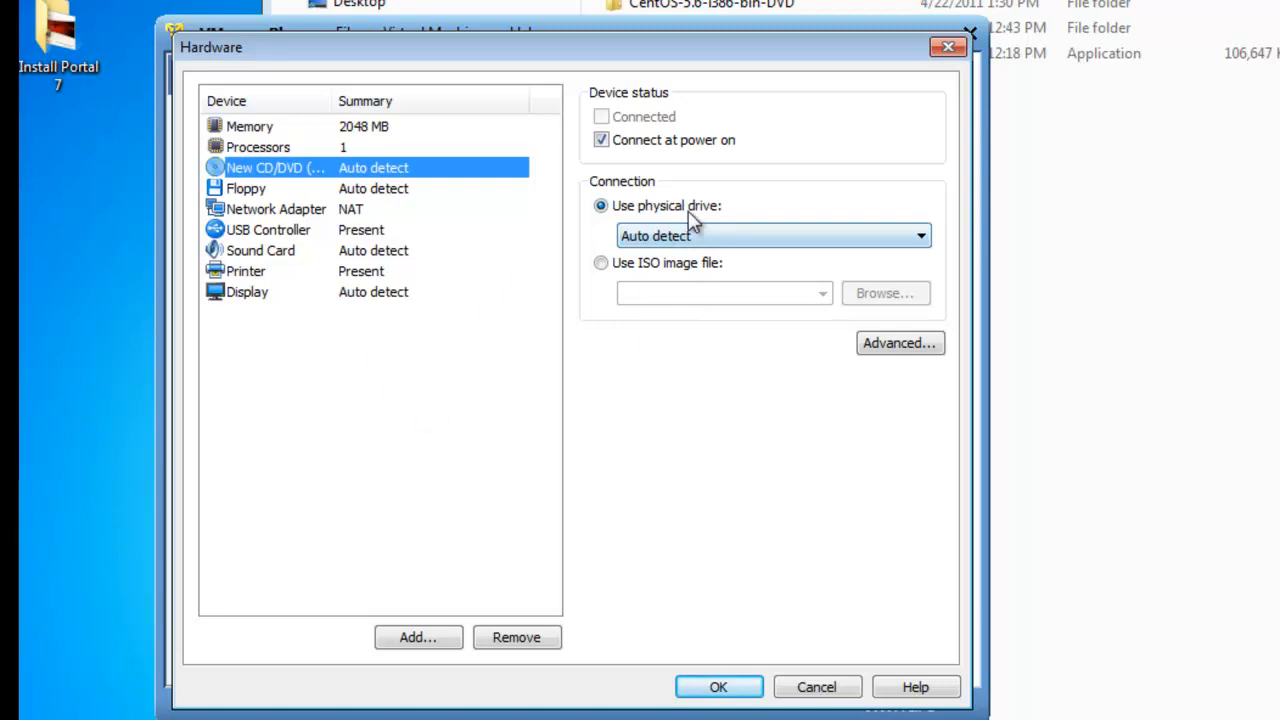
left_click(601, 263)
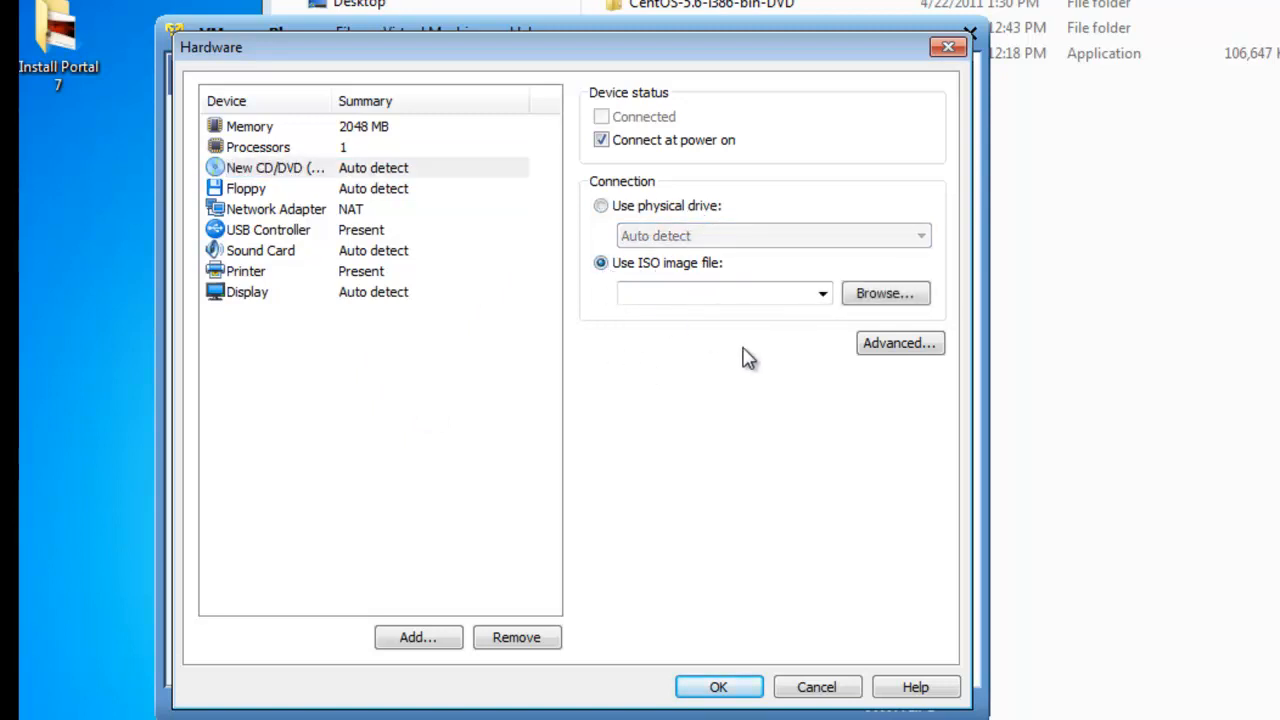
left_click(895, 303)
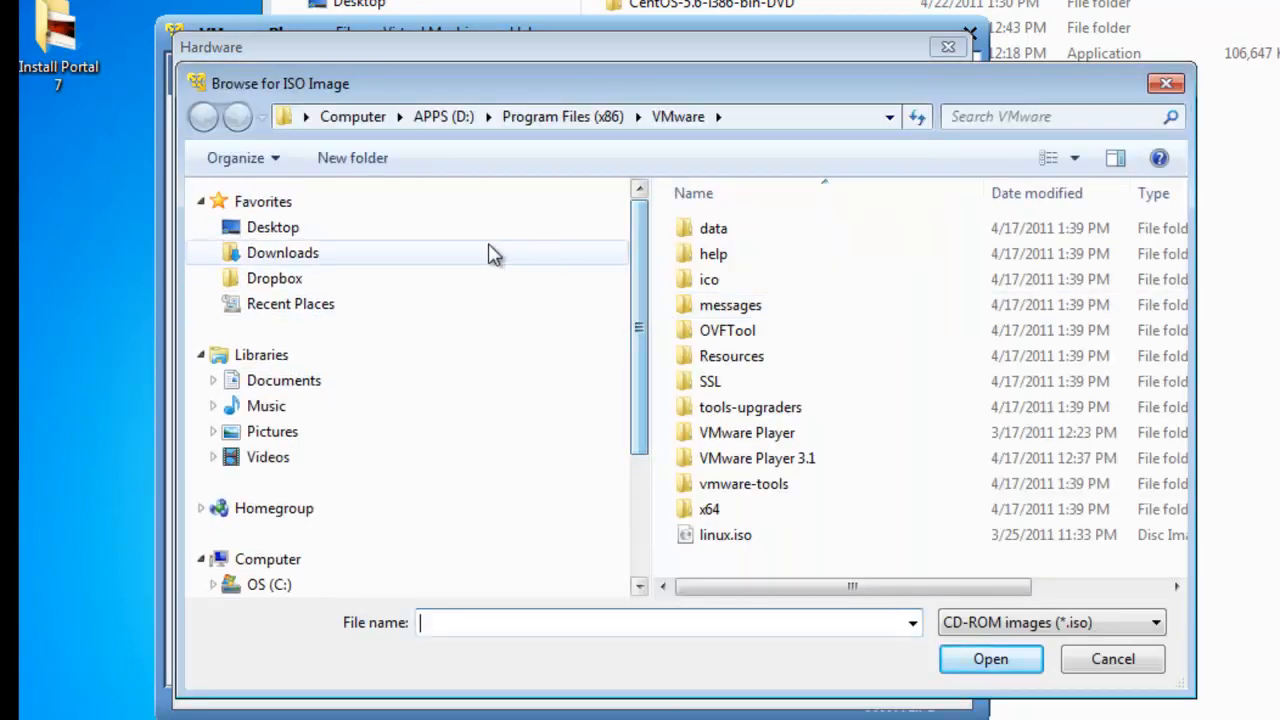
left_click(278, 230)
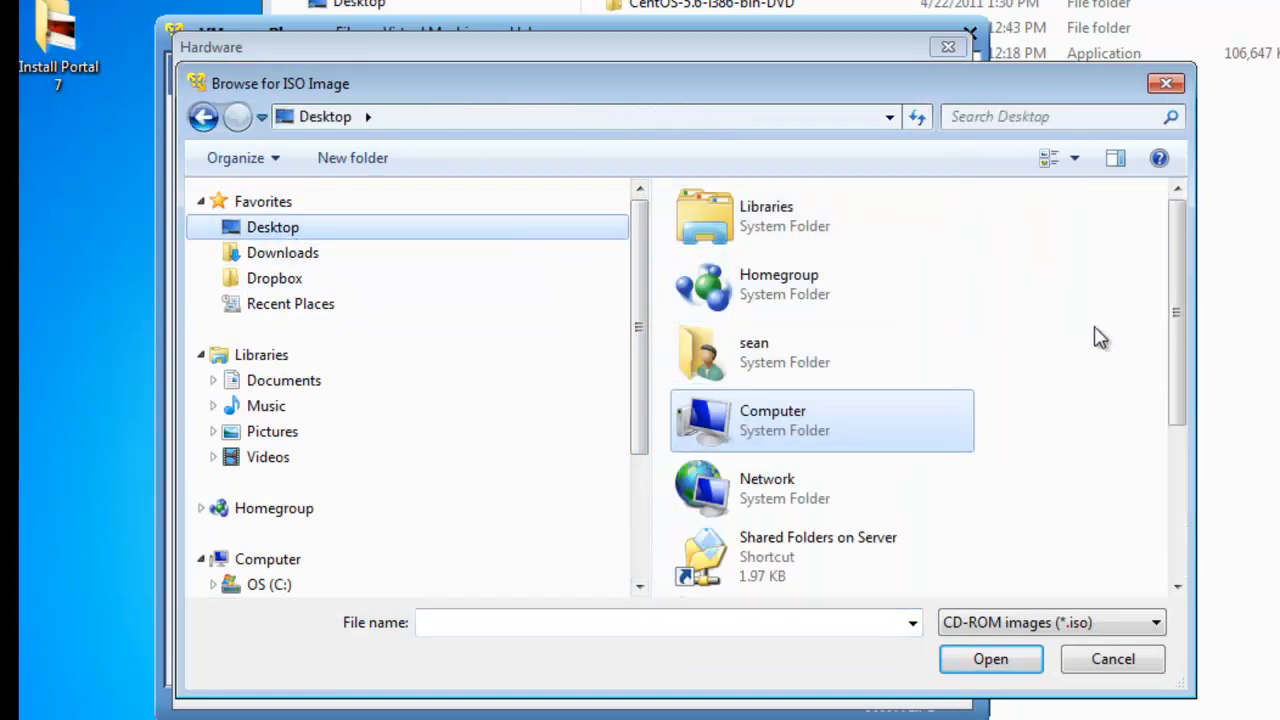
left_click_drag(1183, 263, 1183, 417)
double_click(748, 495)
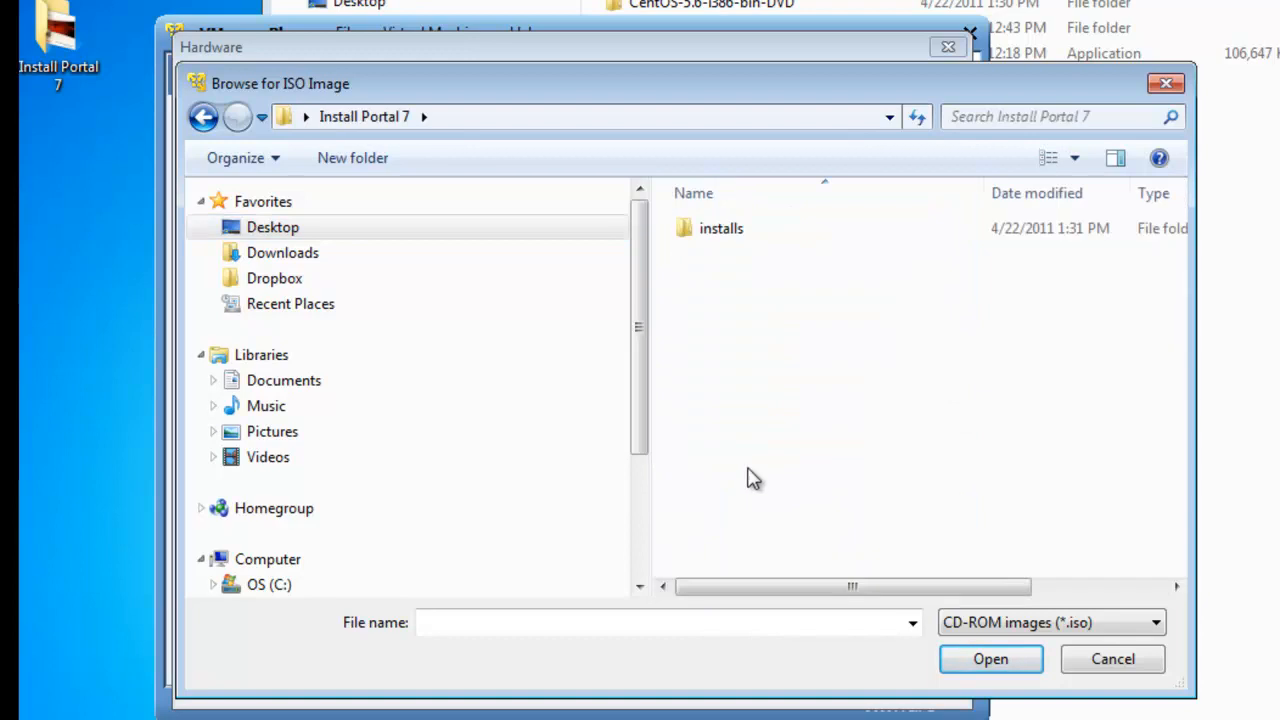
double_click(728, 236)
double_click(800, 236)
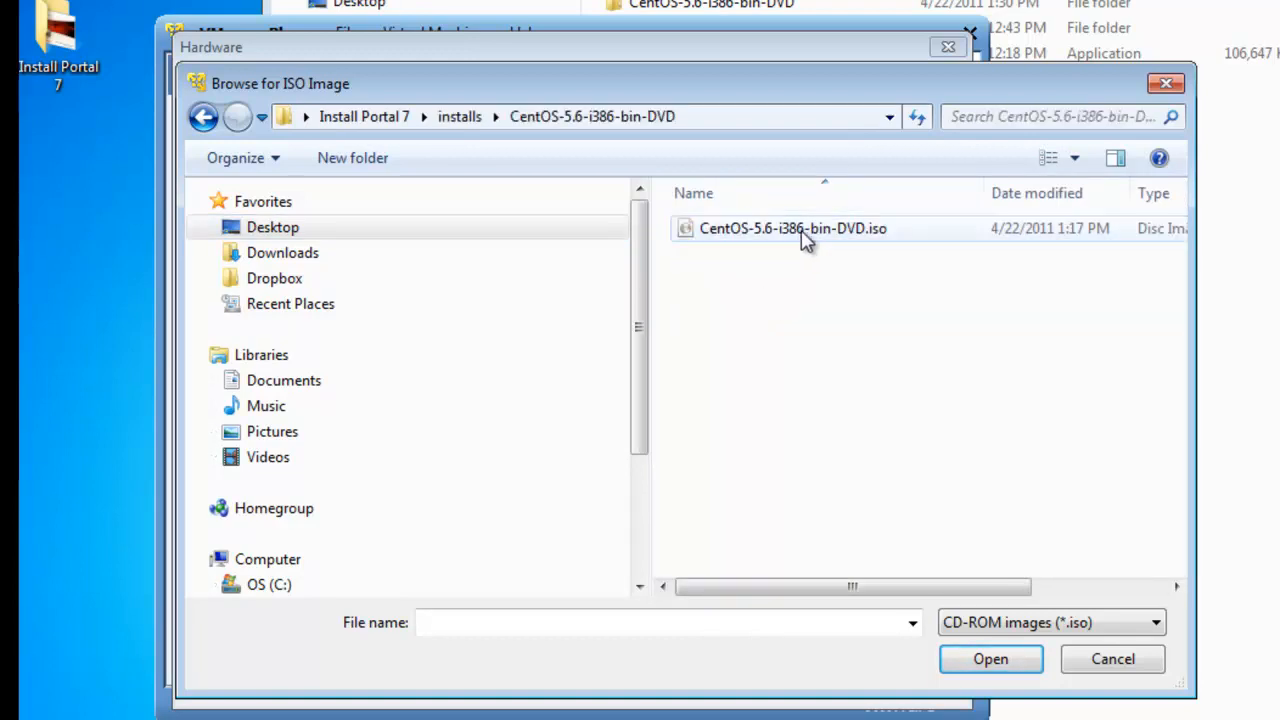
left_click(823, 232)
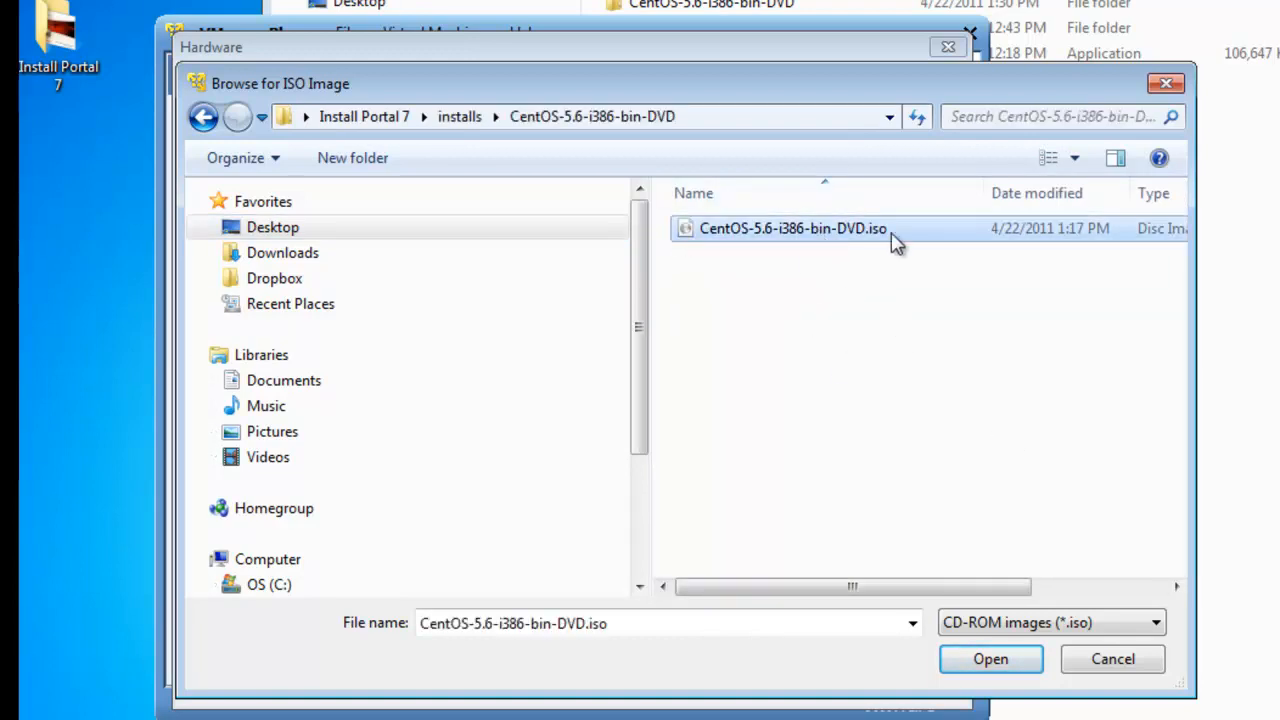
left_click(989, 660)
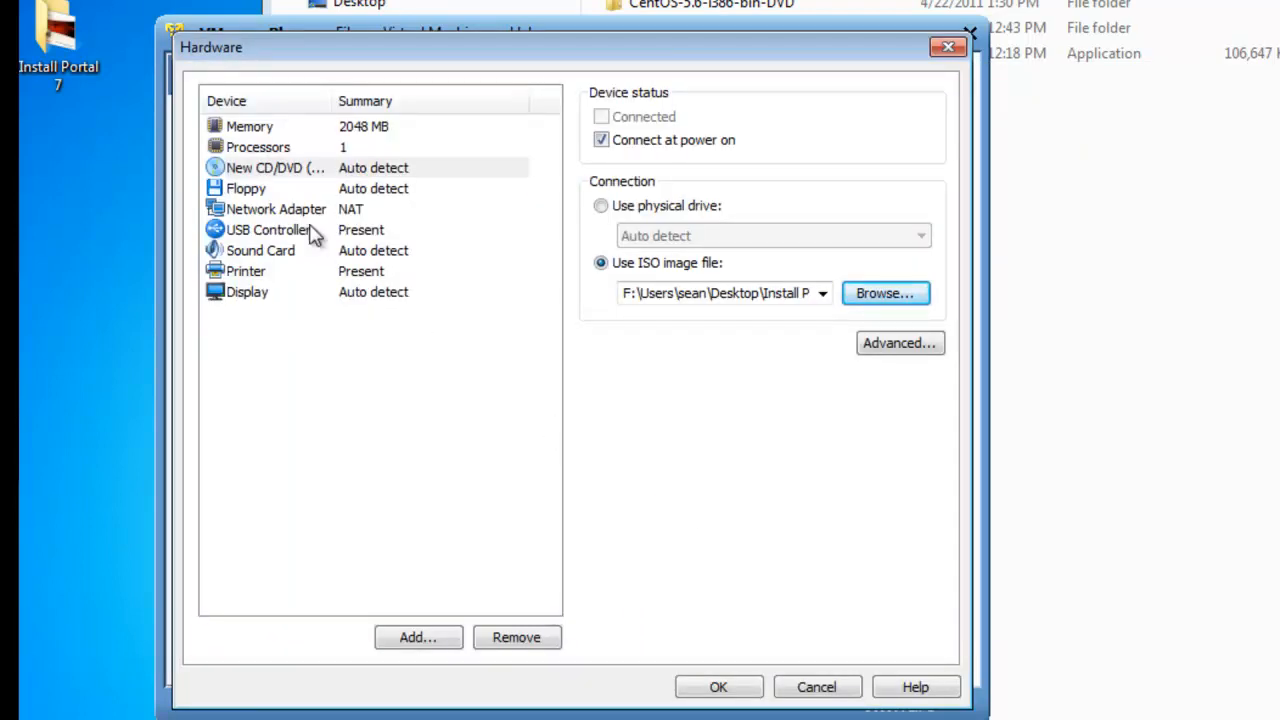
Set the network adapter to Bridged with the physical network connection state replicated, and confirm the hardware settings.
left_click(276, 212)
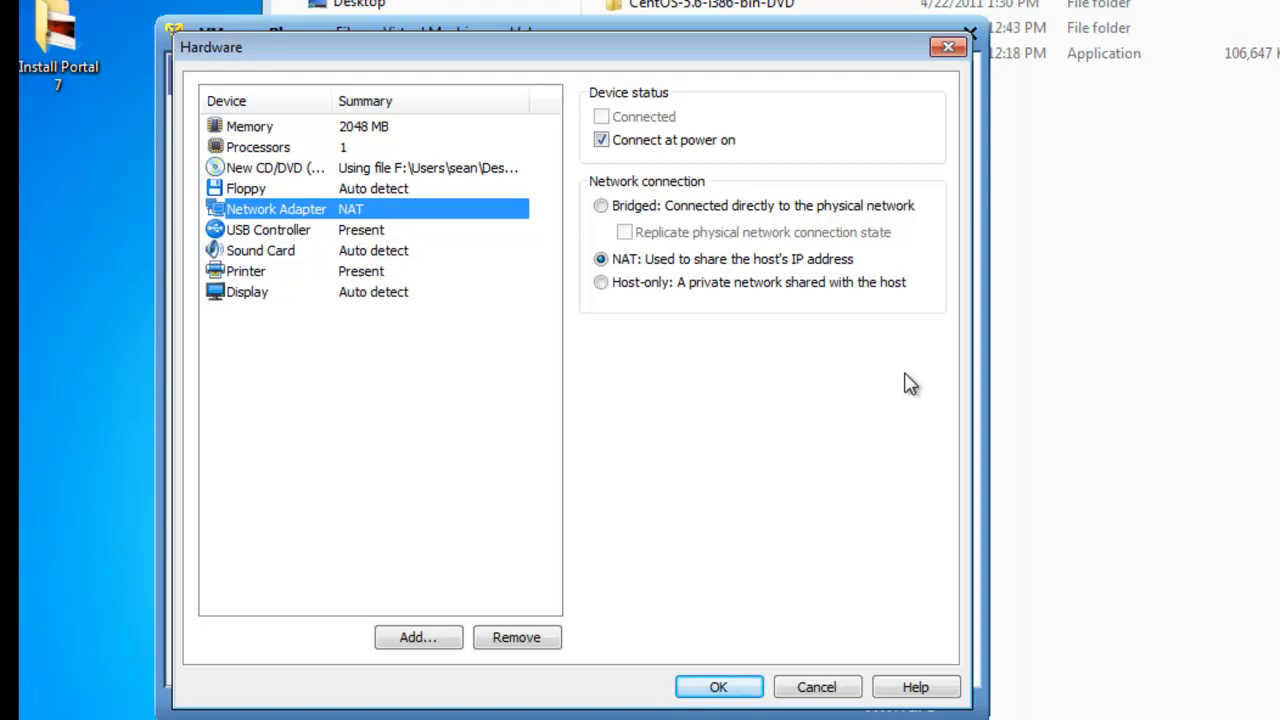
left_click(601, 207)
left_click(624, 232)
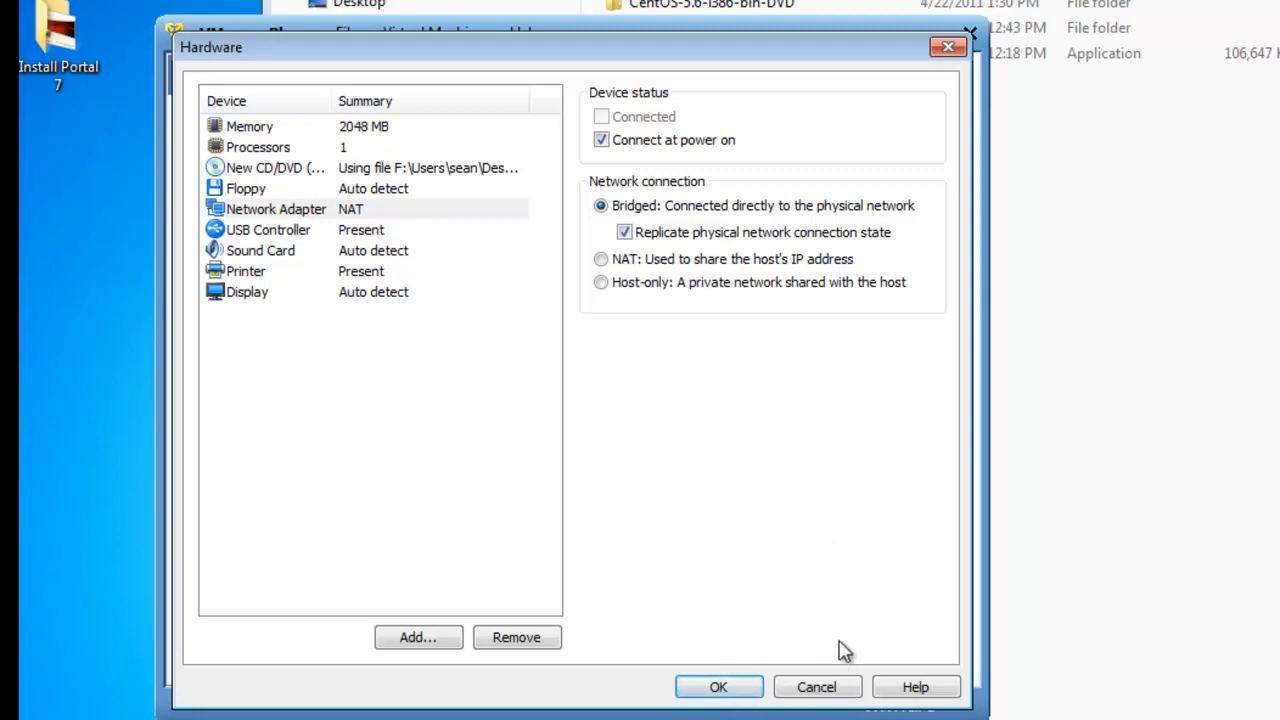
left_click(722, 688)
Finish creating the Portal 7 Trial virtual machine and power it on.
left_click(683, 588)
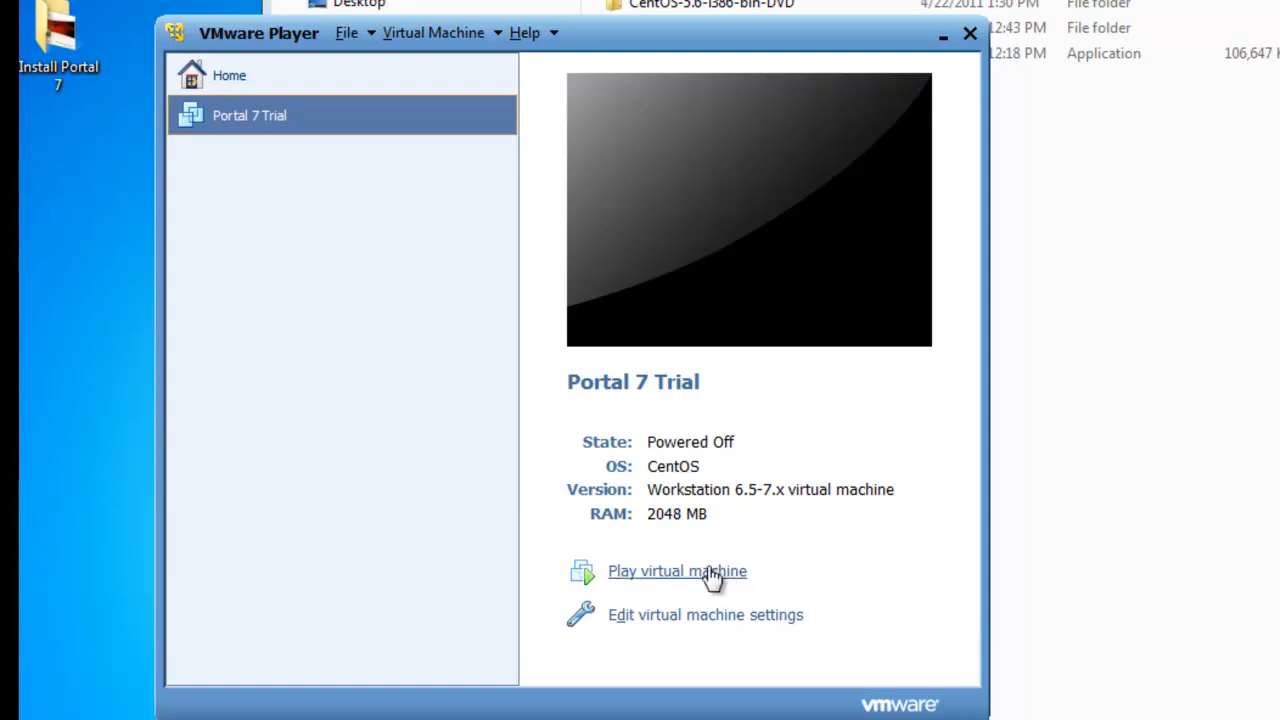
left_click(655, 578)
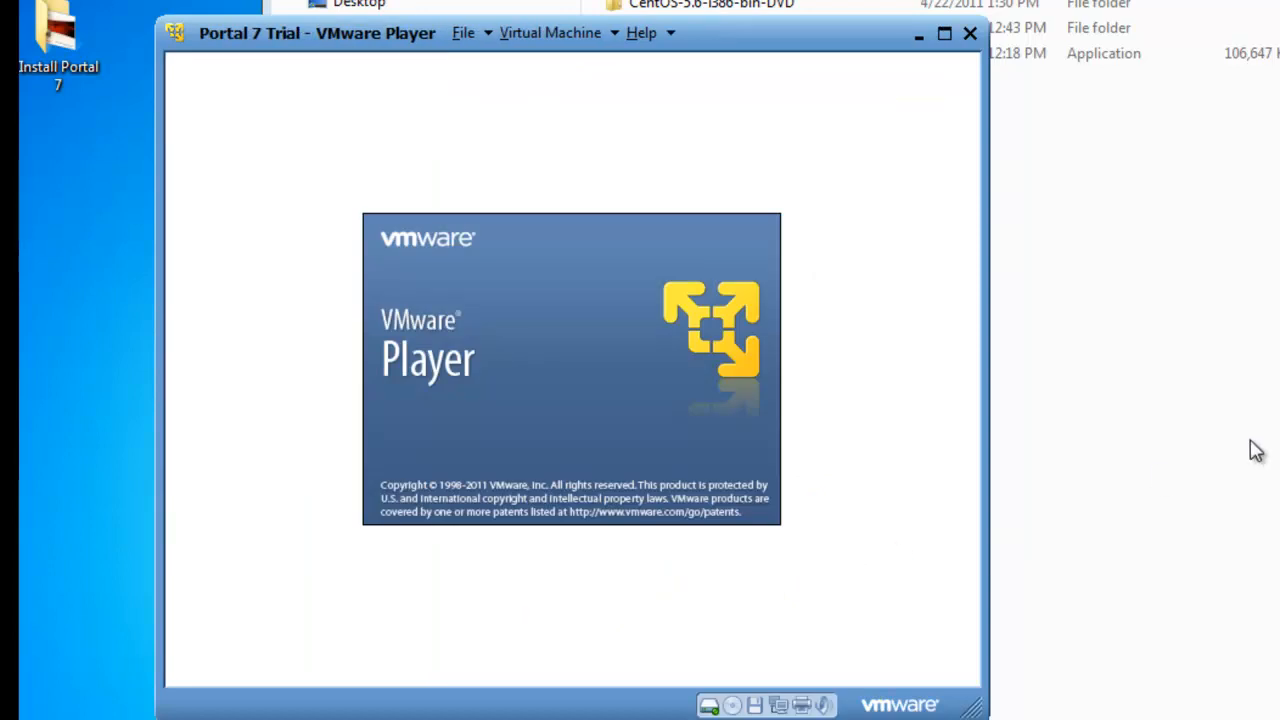